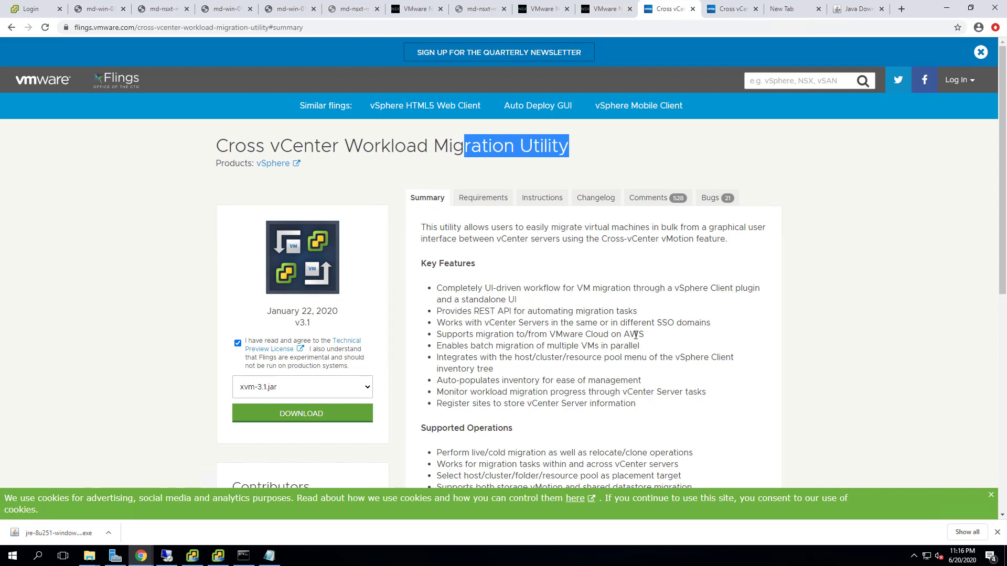
- Highlight the batch migration, live/cold, cross-vCenter, storage vMotion and multi-NIC lines, then show Requirements
left_click_drag(483, 347, 616, 355)
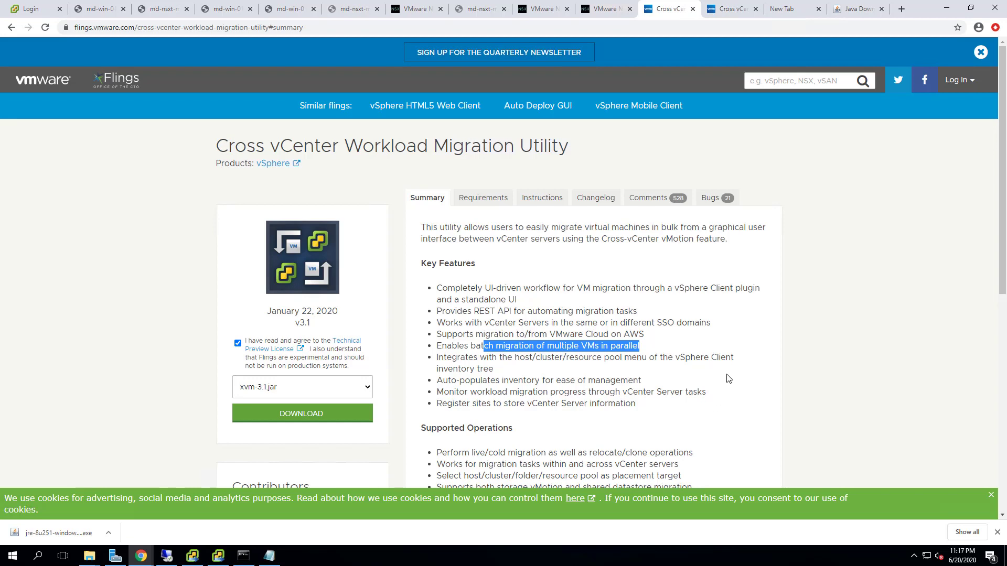
scroll(728, 378, "down", 2)
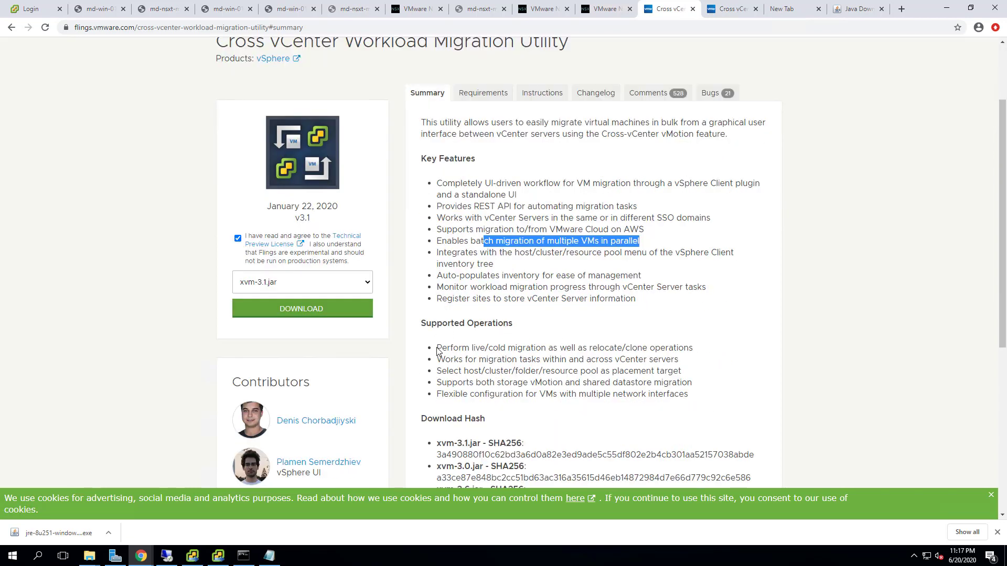
left_click_drag(438, 351, 697, 349)
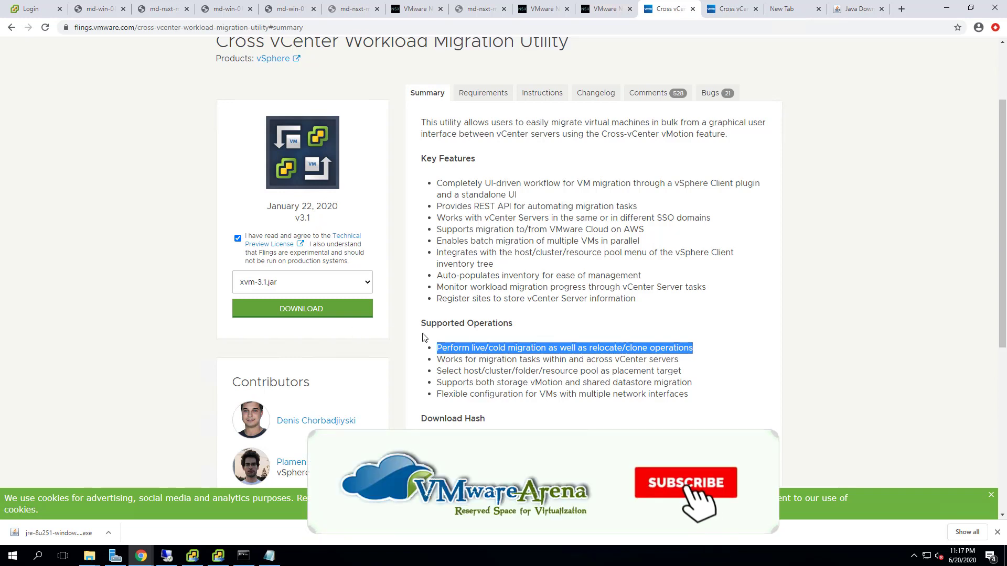
left_click_drag(487, 359, 667, 359)
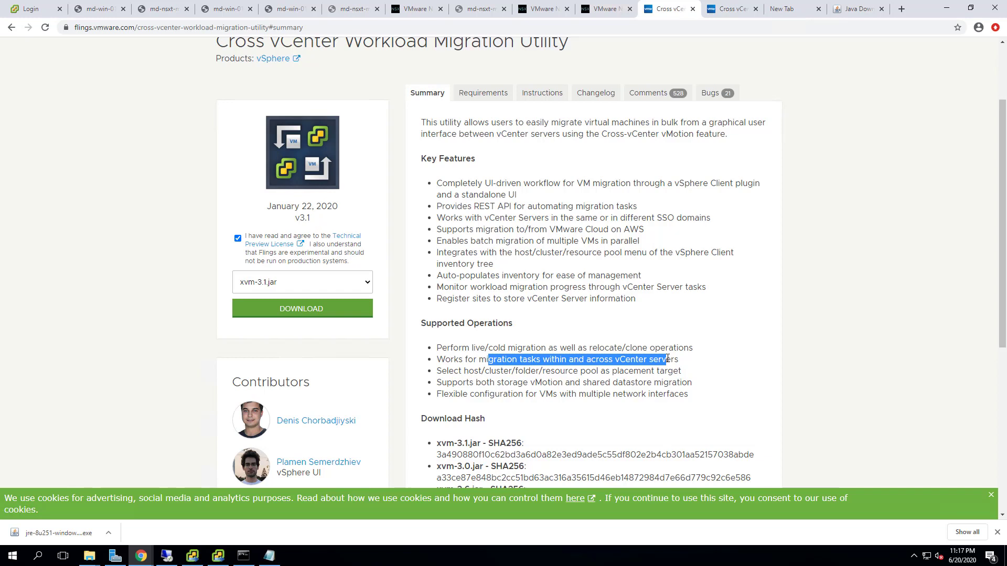
left_click_drag(517, 382, 710, 388)
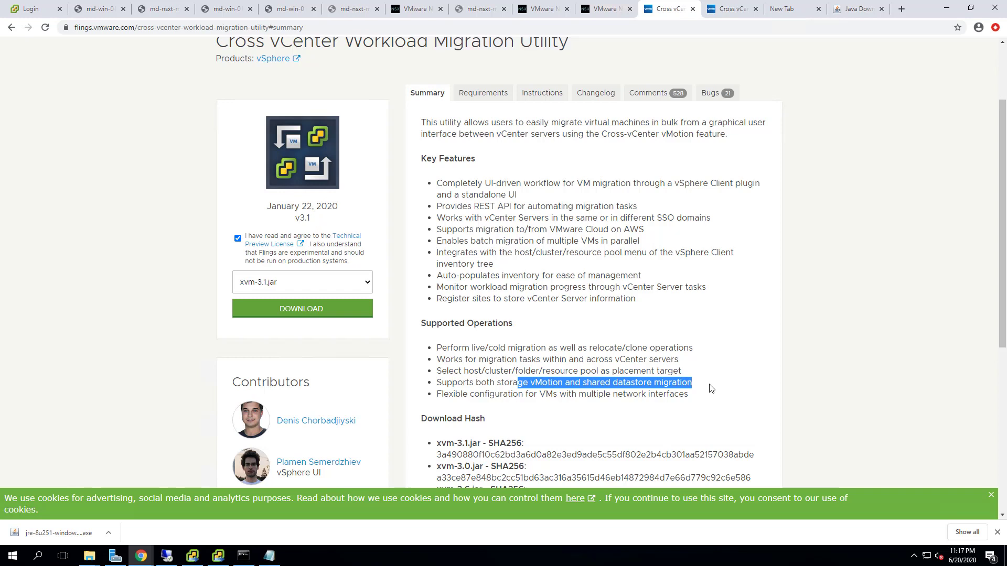
left_click_drag(547, 396, 708, 401)
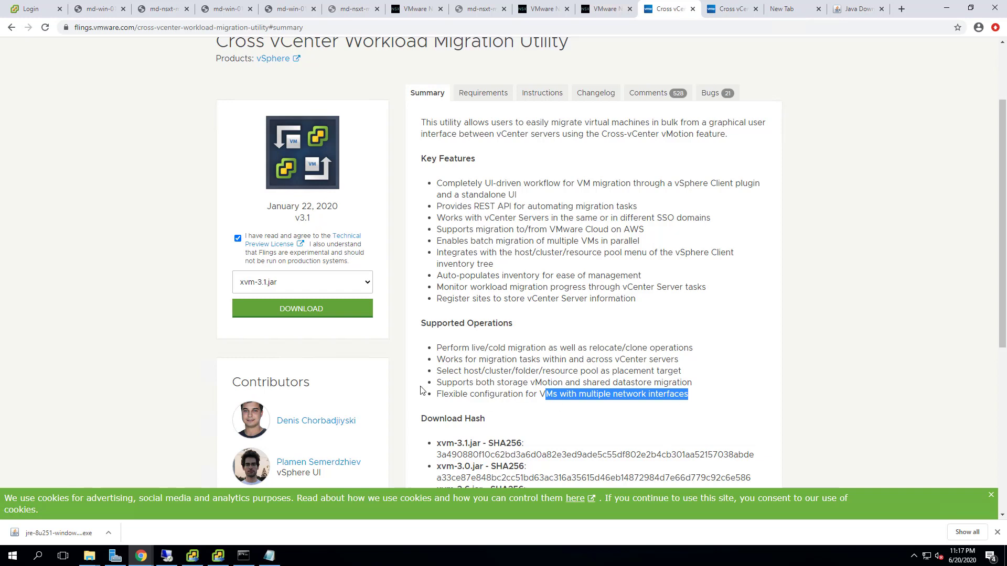
left_click(495, 97)
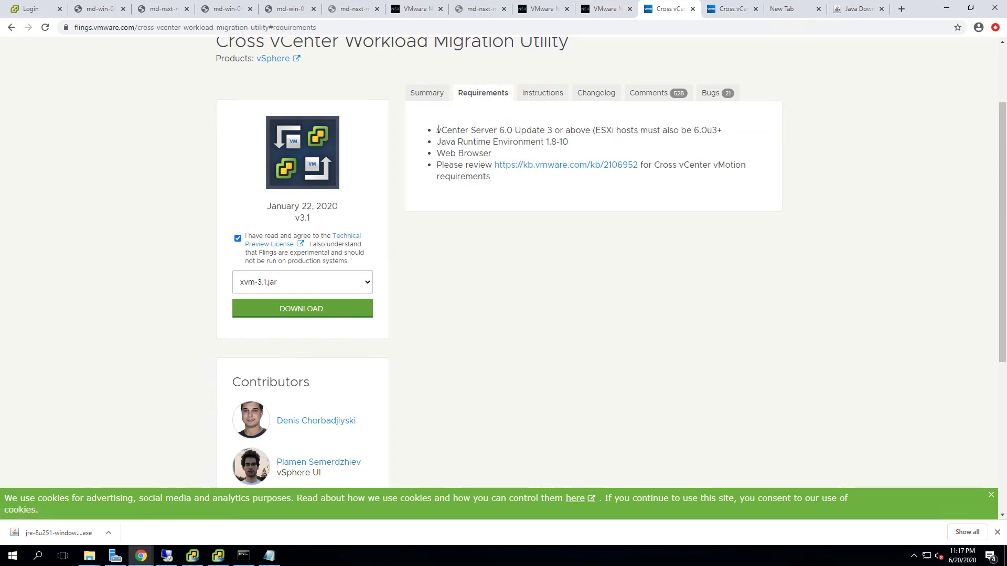
- Highlight the vCenter and Java version requirements, then view the utility's Instructions
left_click_drag(439, 130, 649, 147)
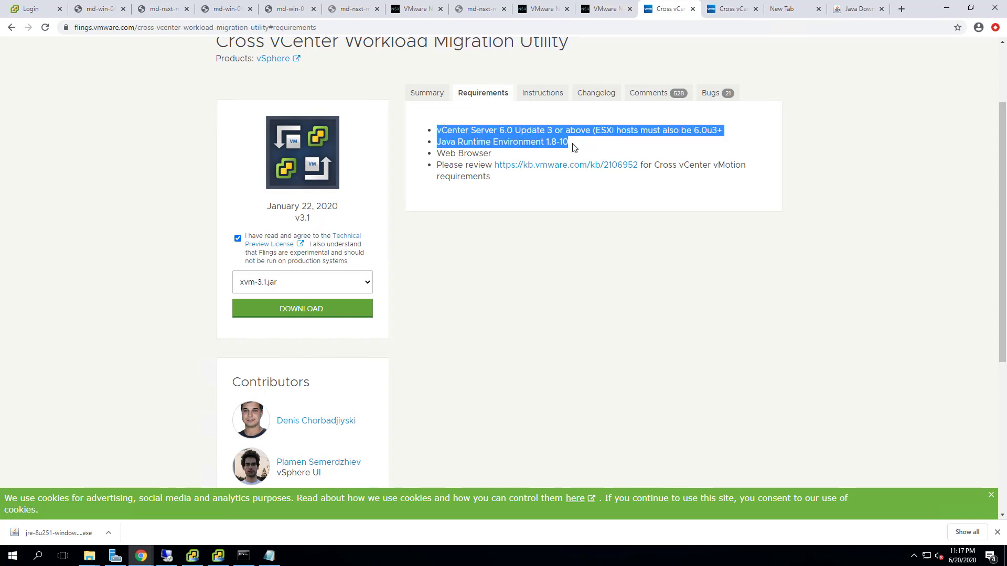
left_click_drag(569, 143, 429, 133)
left_click(322, 314)
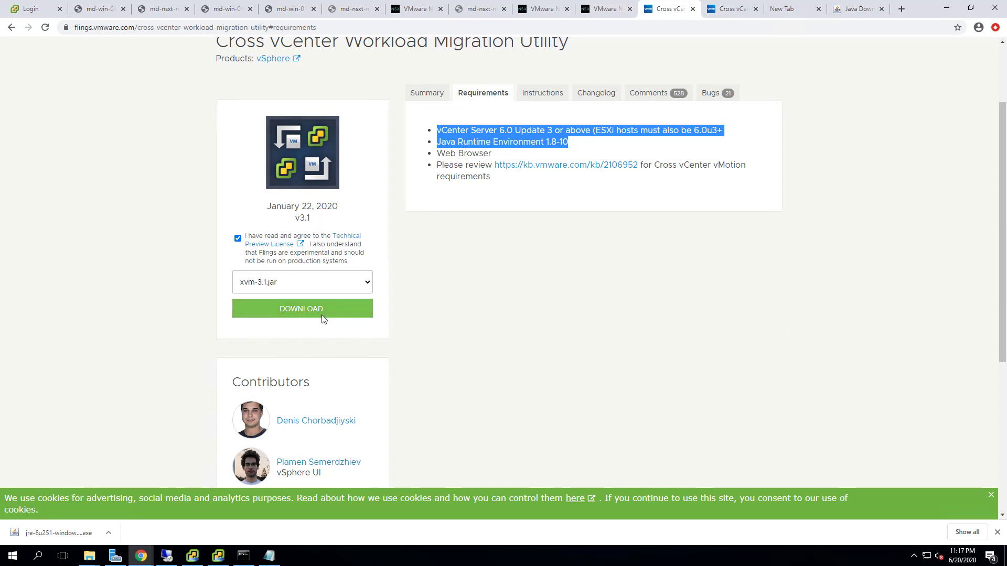
scroll(525, 348, "up", 1)
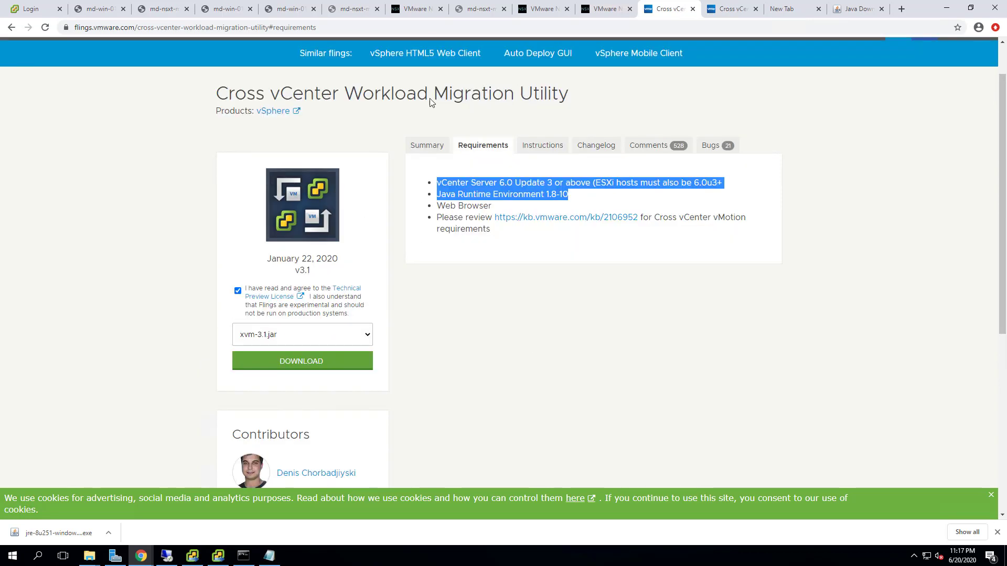
left_click(543, 146)
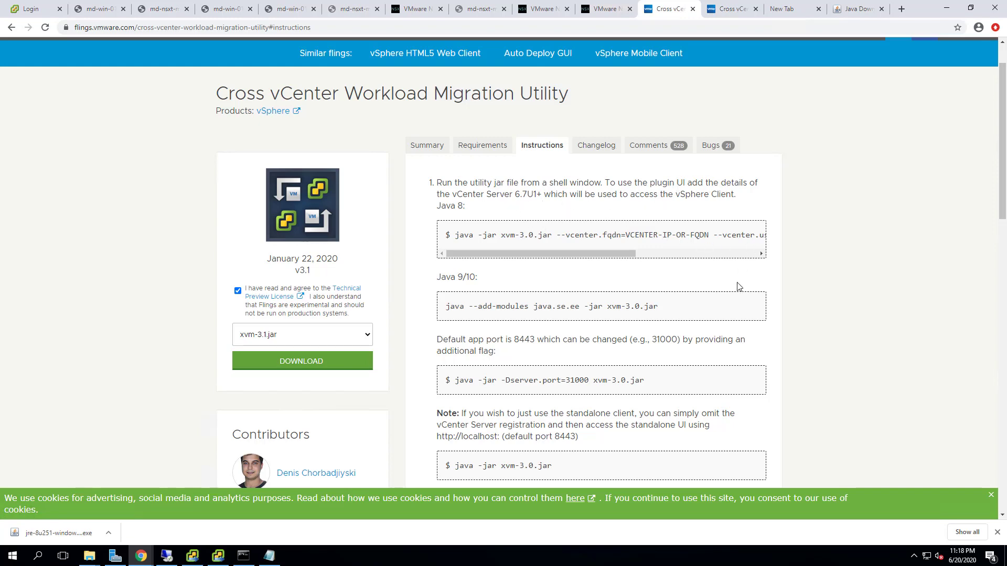
- Highlight the Access the UI step, then pick xvm-3.1.jar from the file list and download it
scroll(737, 286, "down", 4)
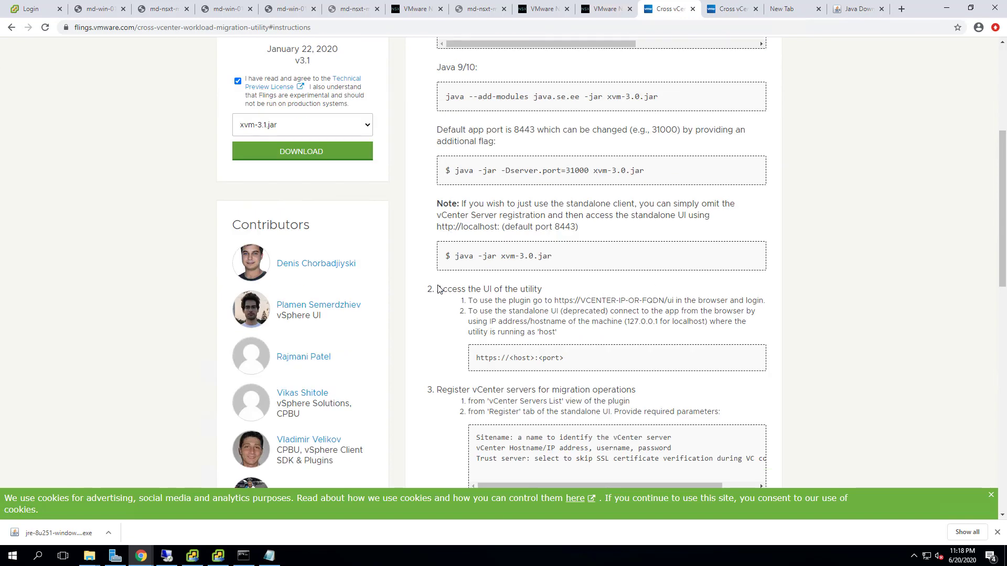
left_click_drag(438, 289, 546, 291)
left_click(600, 333)
scroll(593, 353, "up", 4)
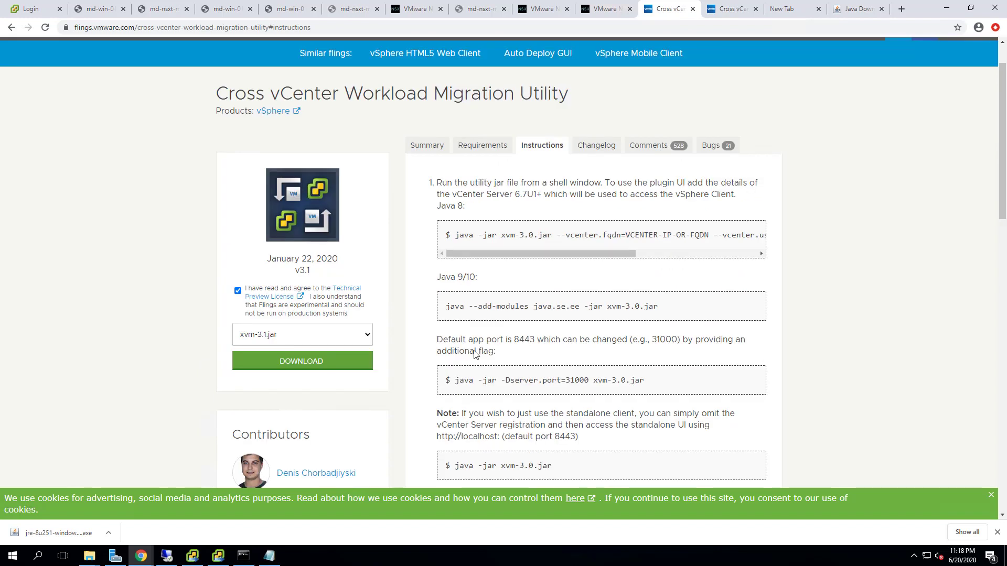
left_click(292, 341)
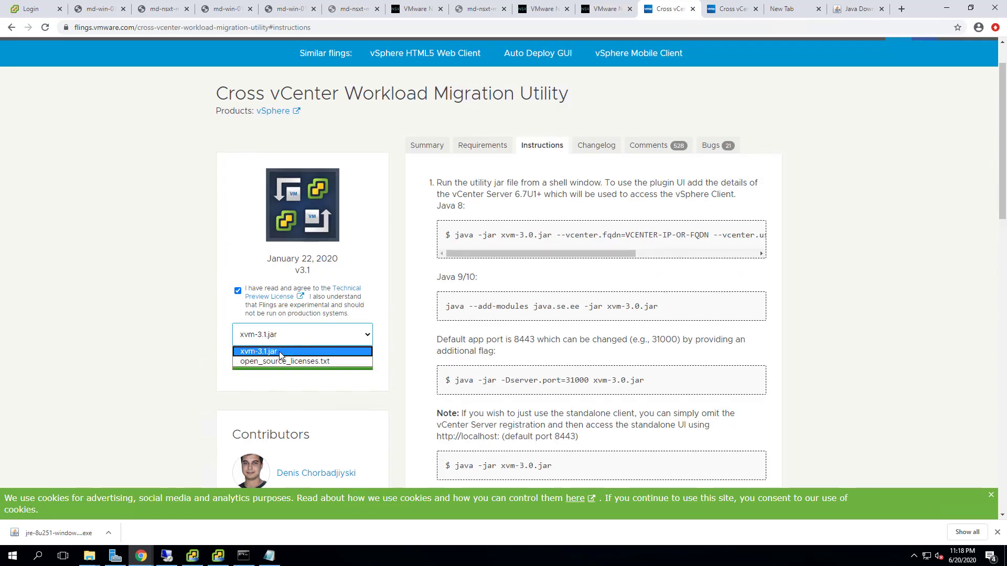
left_click(279, 352)
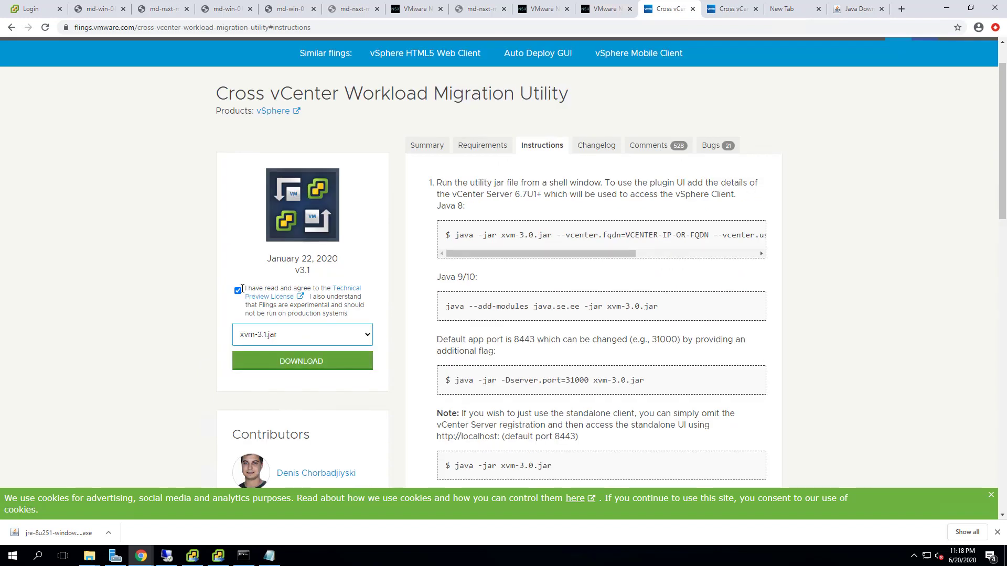
left_click(315, 370)
- Go from the Java tab to All Java Downloads and review the Windows installers
left_click(855, 9)
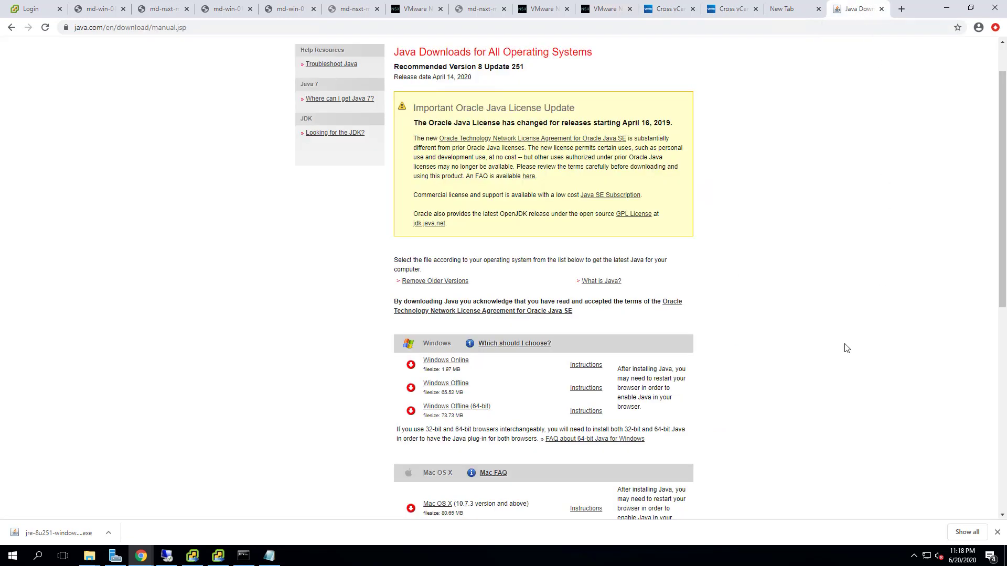
scroll(847, 348, "up", 1)
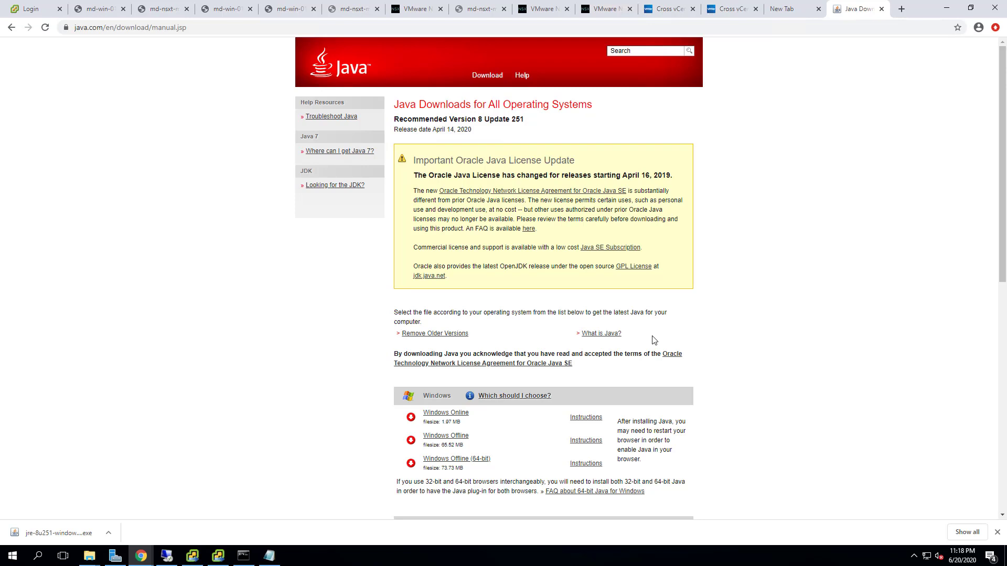
left_click(11, 28)
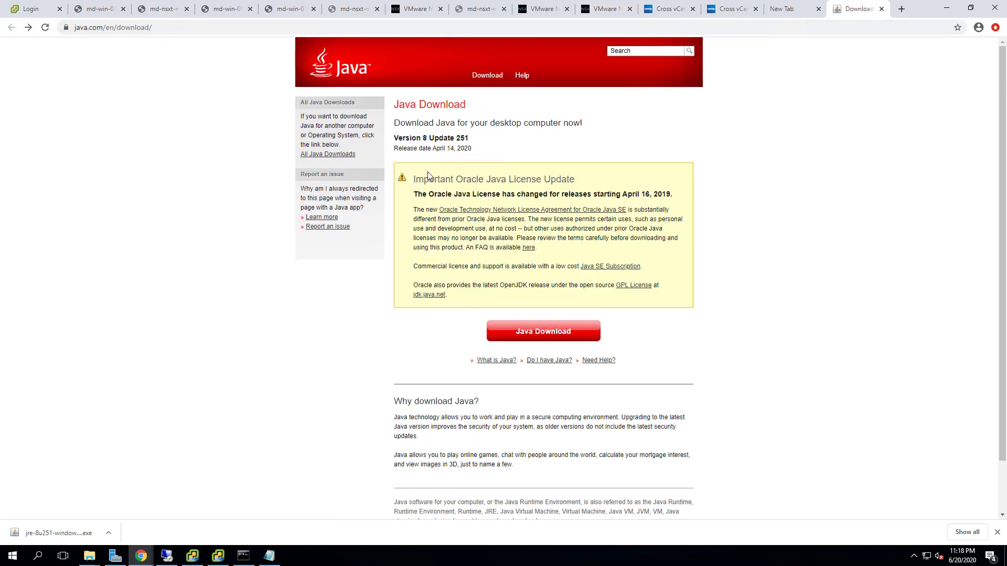
left_click(335, 157)
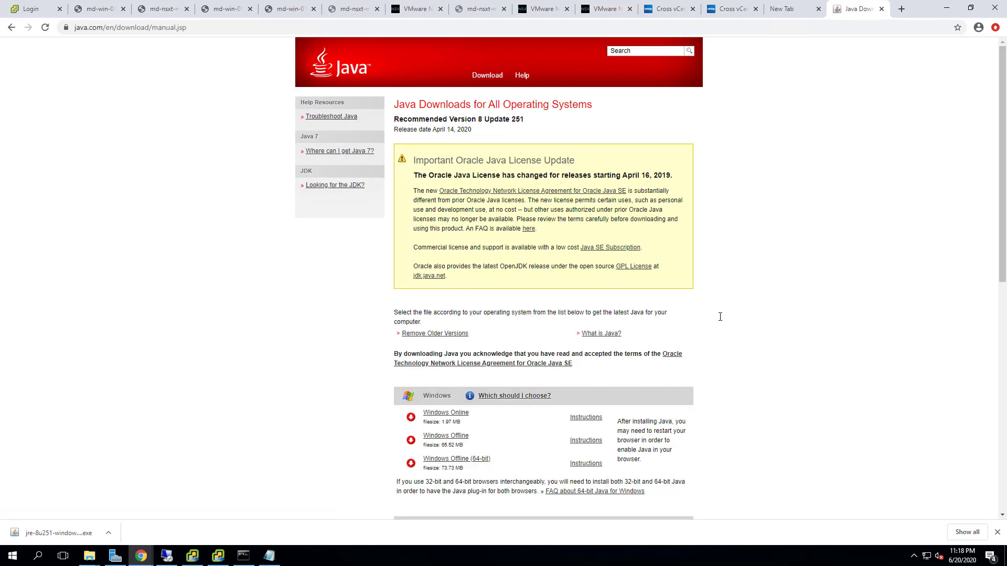
scroll(719, 317, "down", 1)
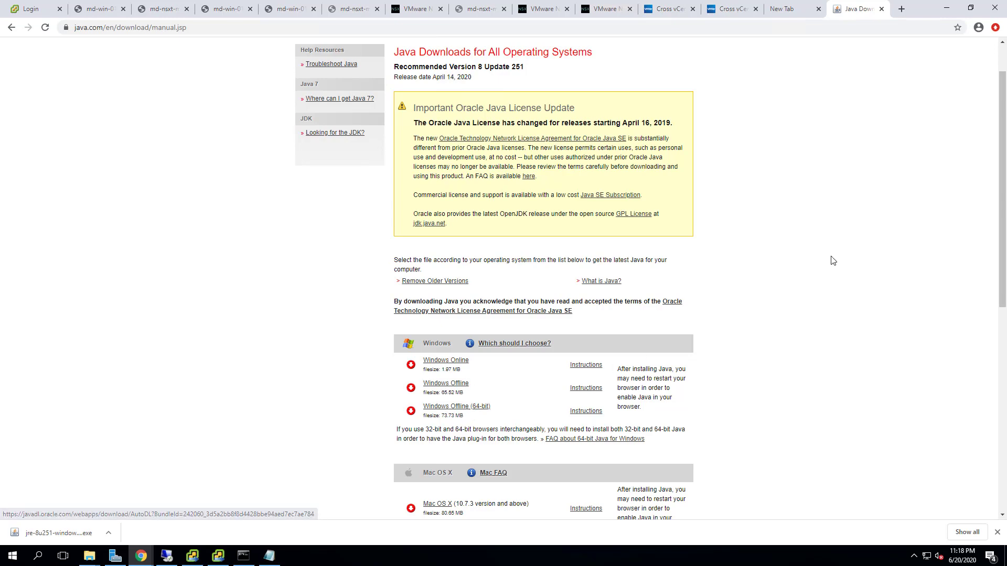
scroll(833, 262, "down", 3)
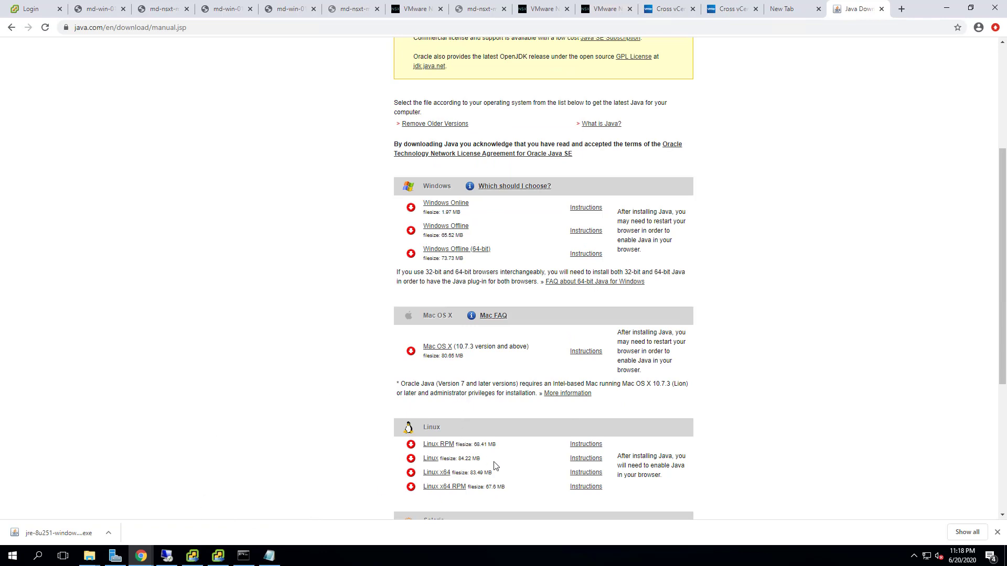
scroll(726, 391, "up", 2)
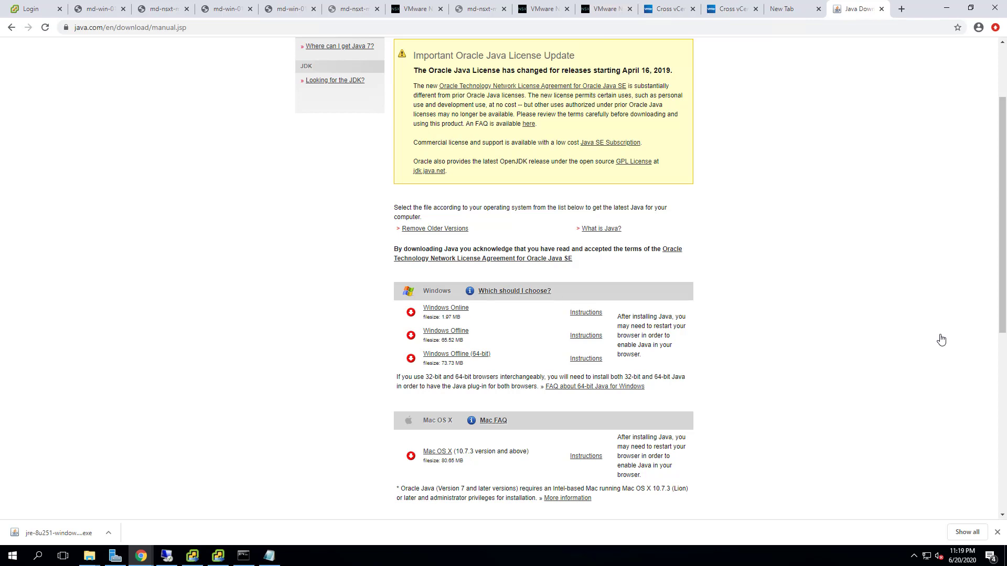
left_click(167, 556)
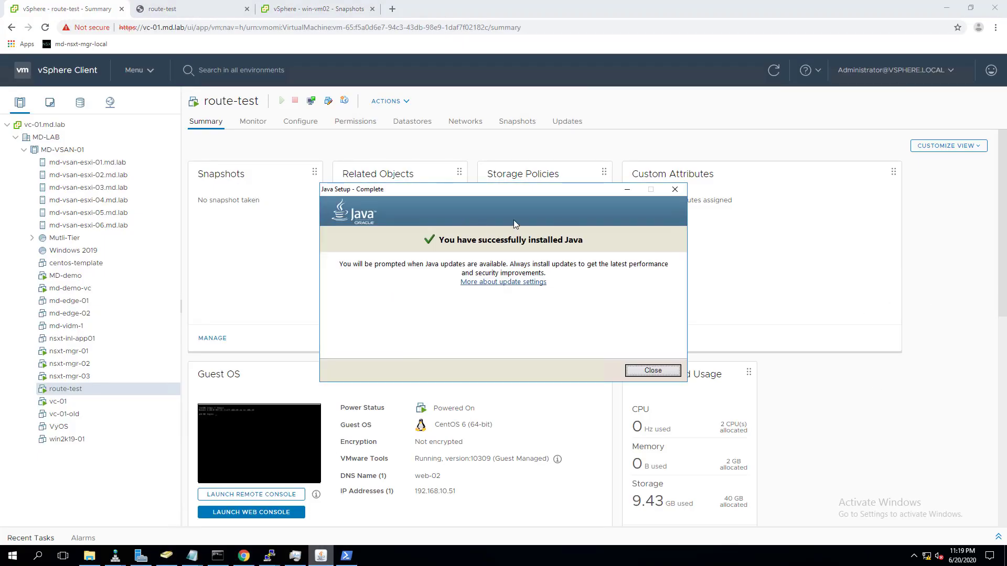
- Close the completed Java installer and select xvm-3.1.jar in C:\cross vCenter Workload Migration
left_click(662, 373)
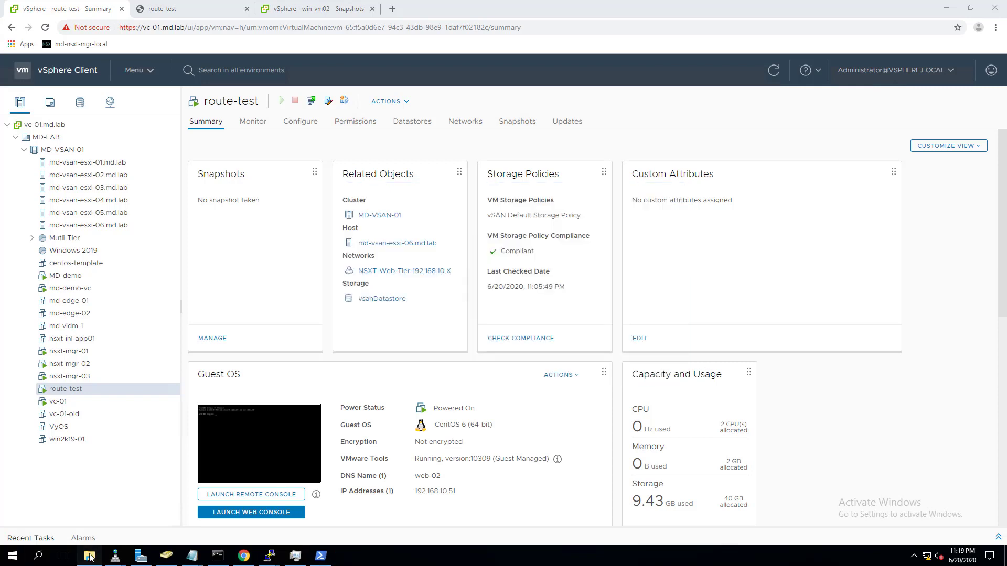
left_click(89, 557)
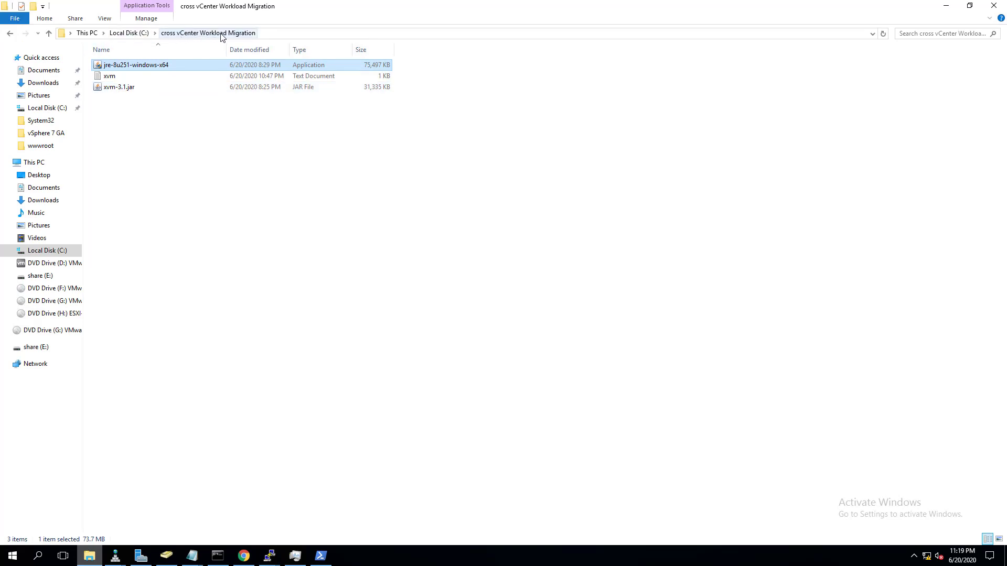
left_click(111, 90)
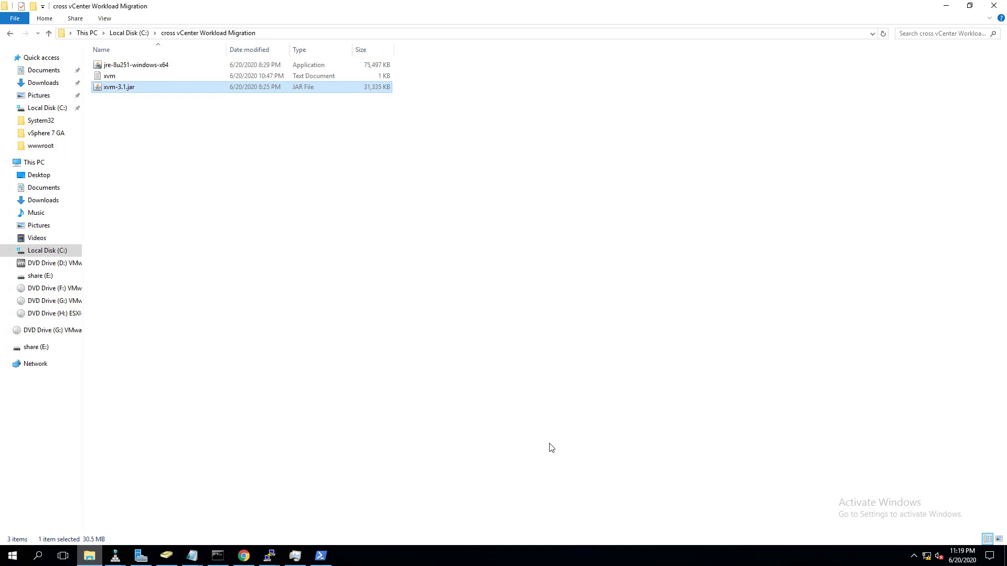
- In PowerShell, change into the cross vCenter Workload Migration folder and maximize the console
left_click(321, 555)
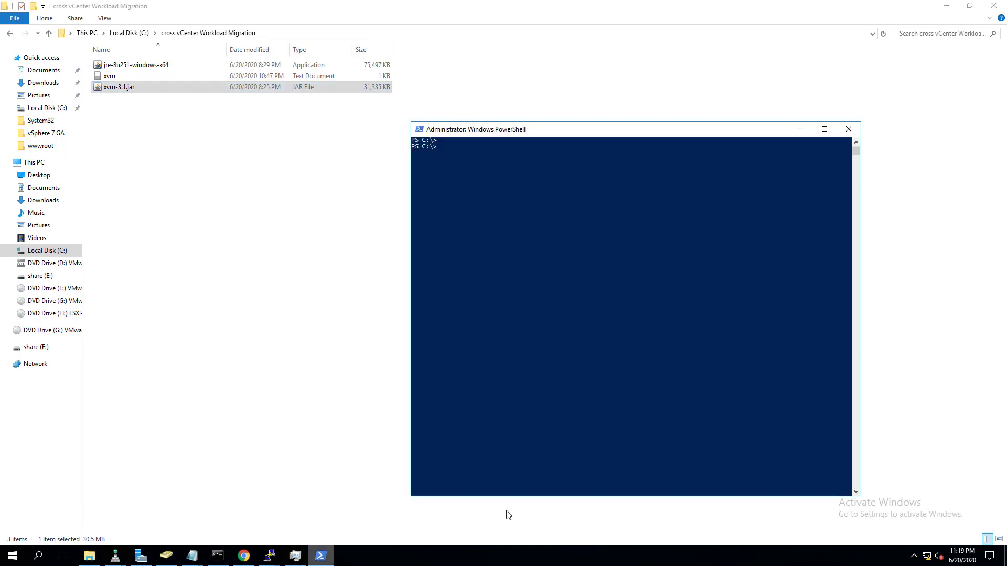
left_click(644, 254)
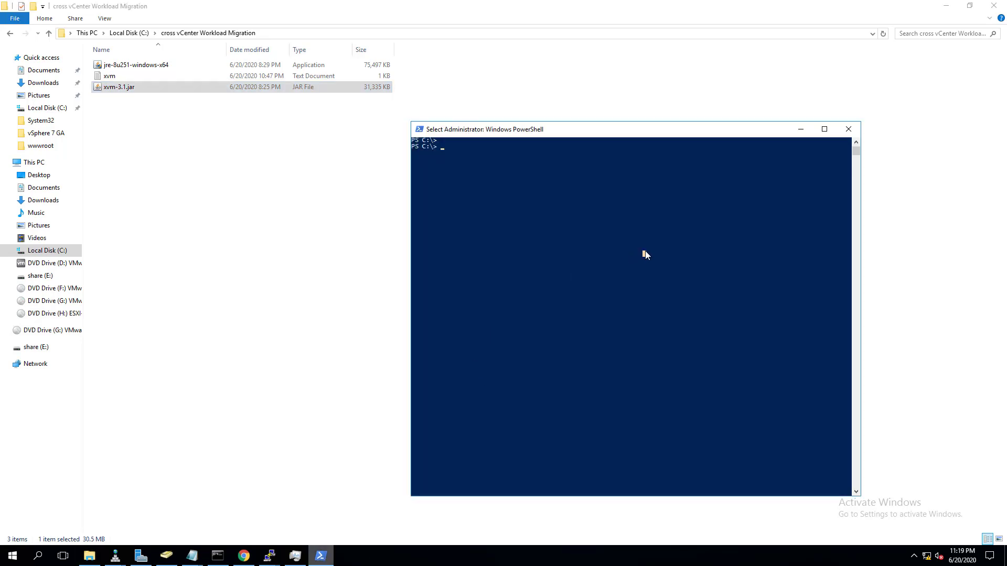
type("cd")
type(" '.\\")
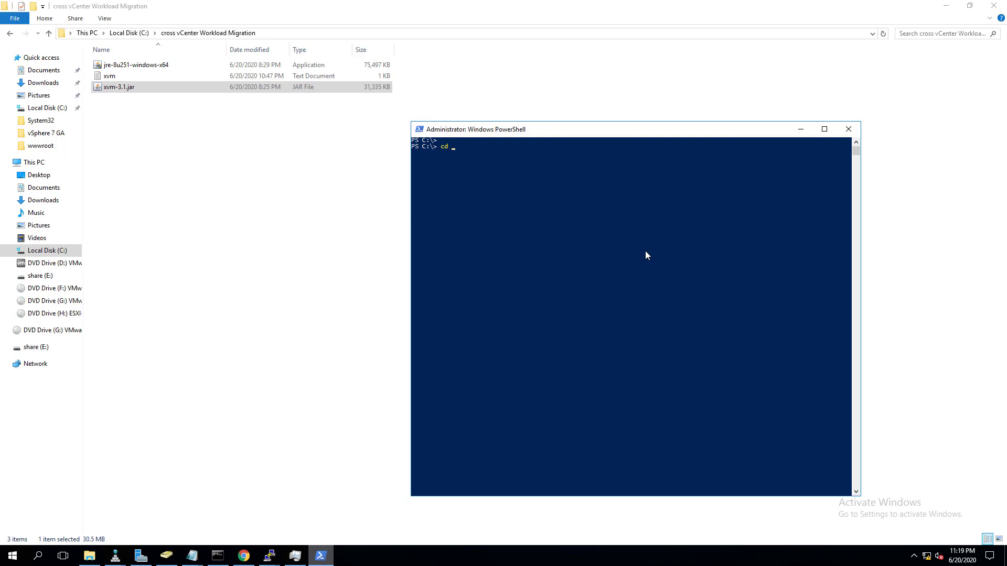
type("c")
type("ro")
key("Tab")
key("Return")
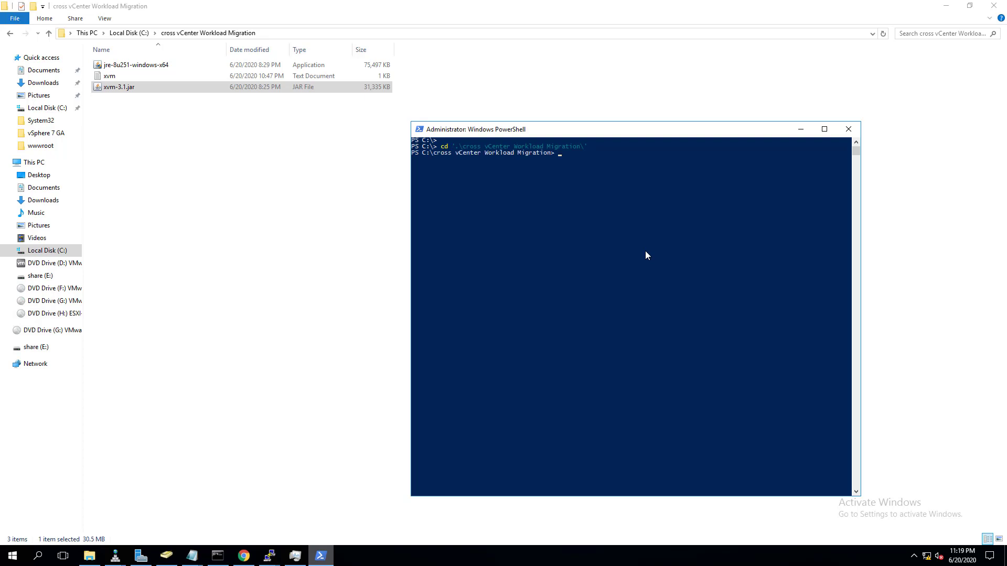
key("super+Up")
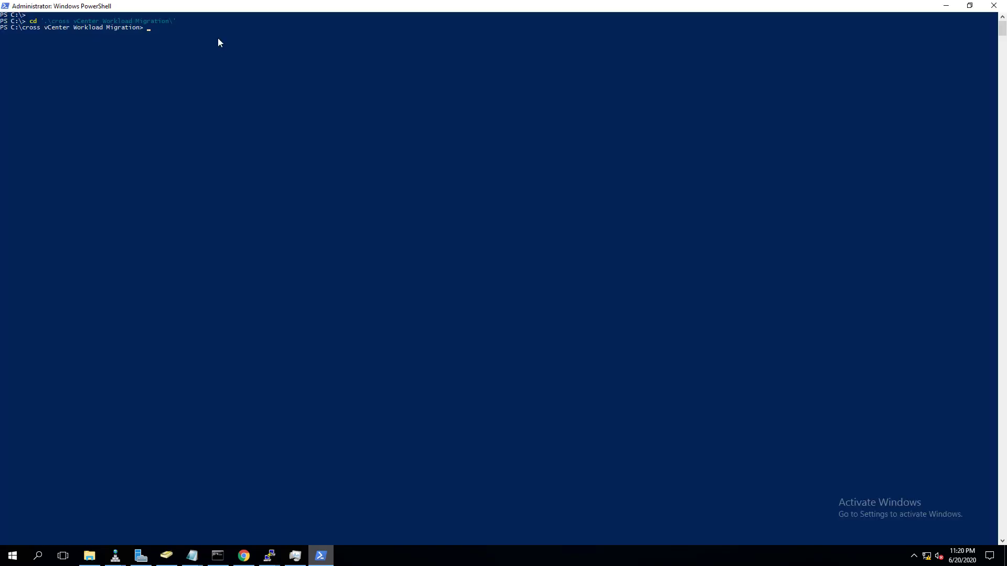
left_click(218, 41)
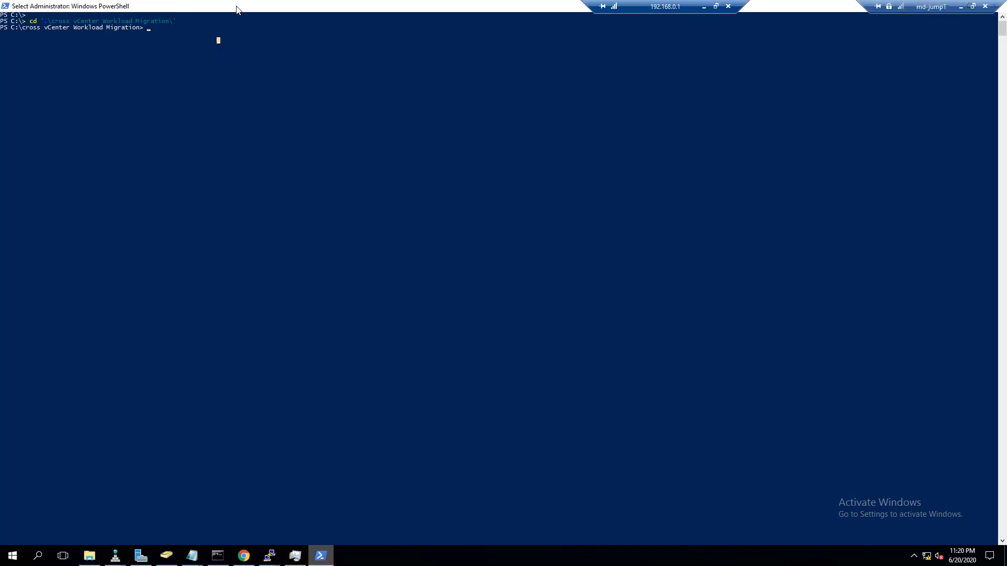
right_click(233, 3)
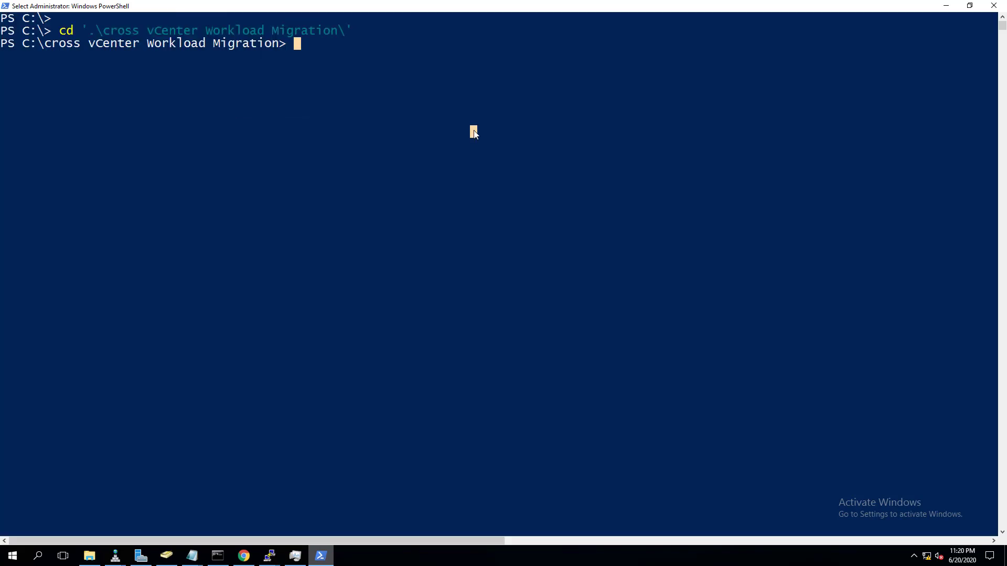
key("Return")
key("Return")
key("Return")
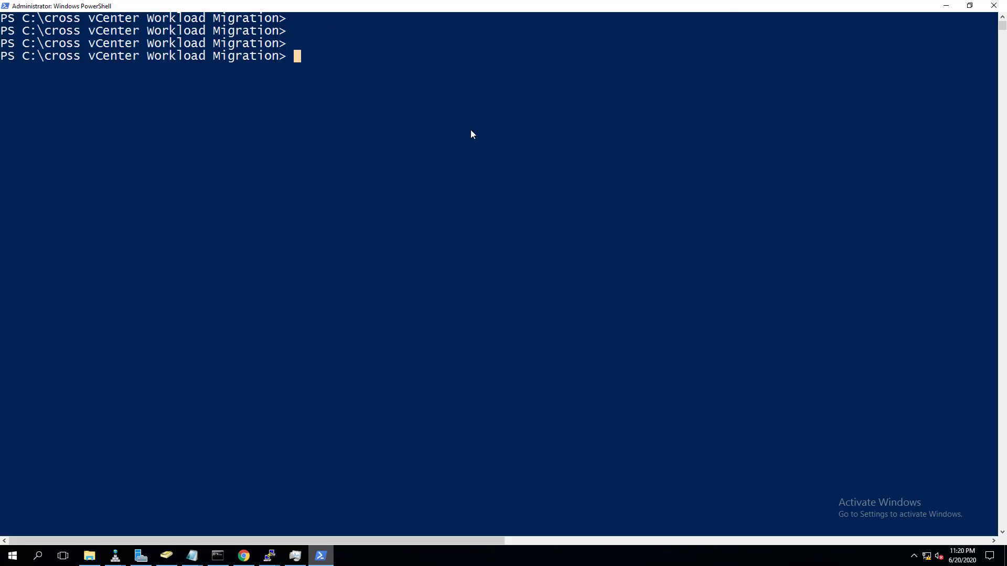
- Launch the utility with java -jar xvm-3.1.jar, then return to the browser
type("java ")
type("-jar")
type(" .\\")
type("xvm")
key("Tab")
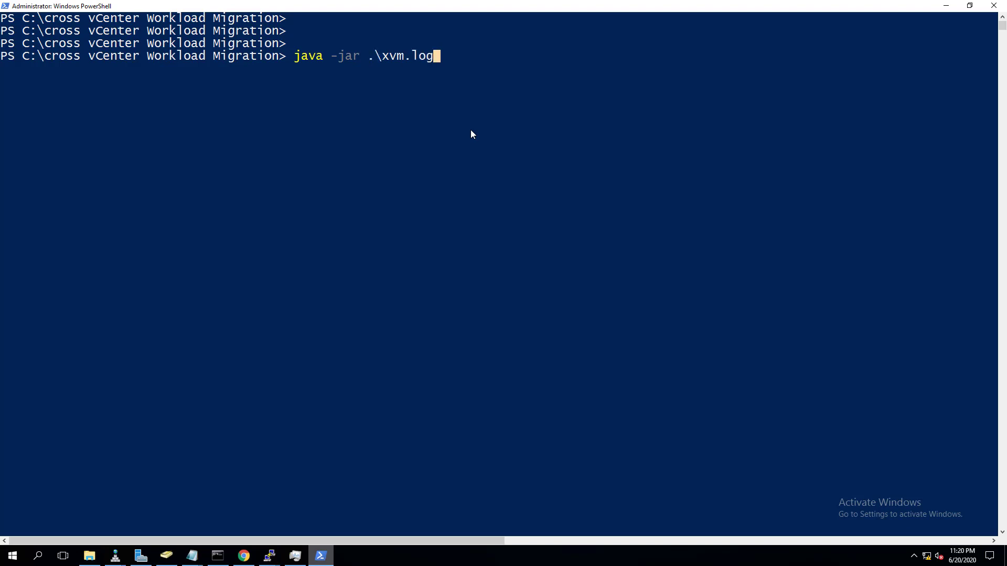
key("Tab")
key("Left")
key("Left")
key("Left")
key("Left")
key("Left")
key("Left")
key("Left")
key("Left")
key("Left")
key("Left")
key("Left")
key("BackSpace")
key("BackSpace")
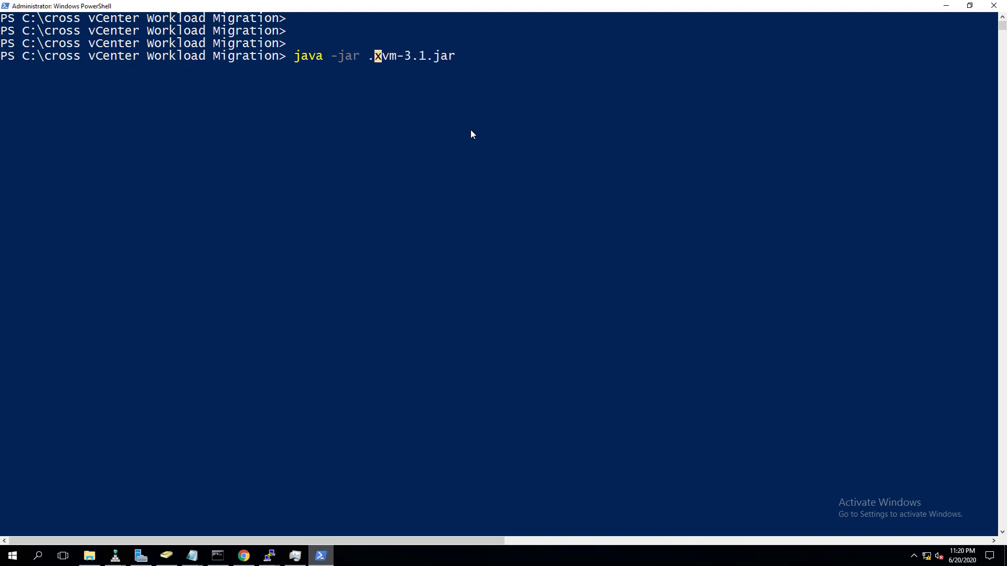
key("Return")
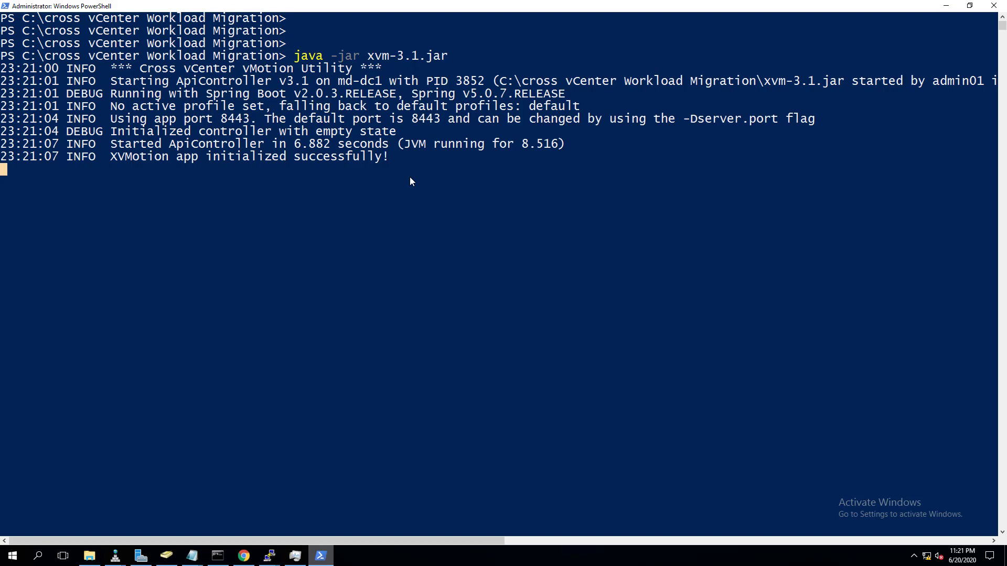
left_click(243, 556)
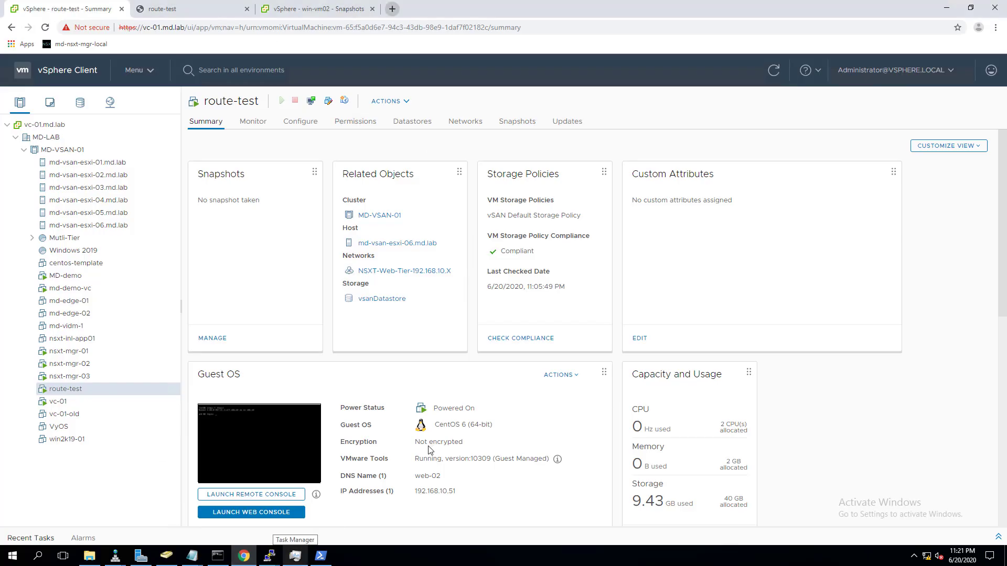
key("ctrl+t")
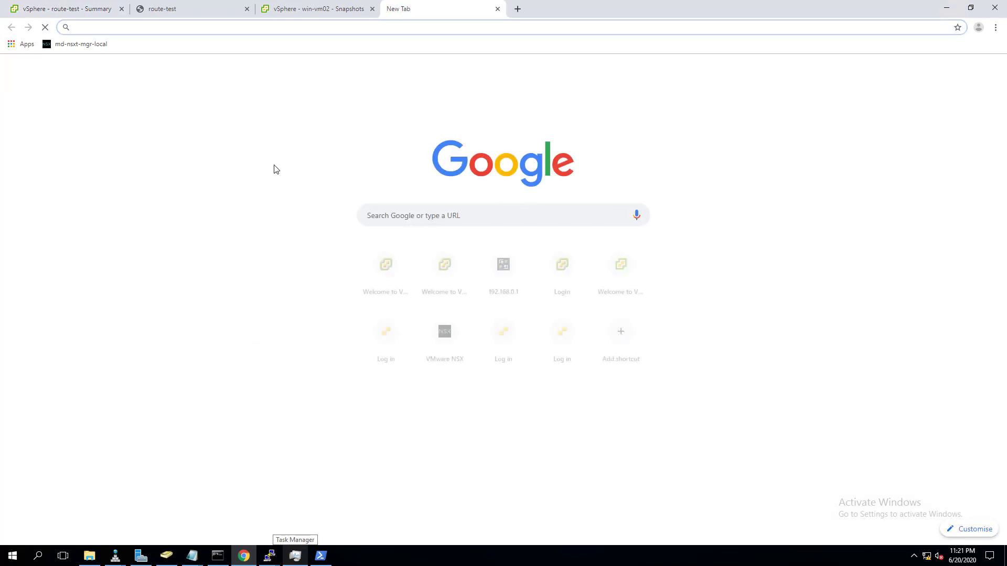
left_click(321, 557)
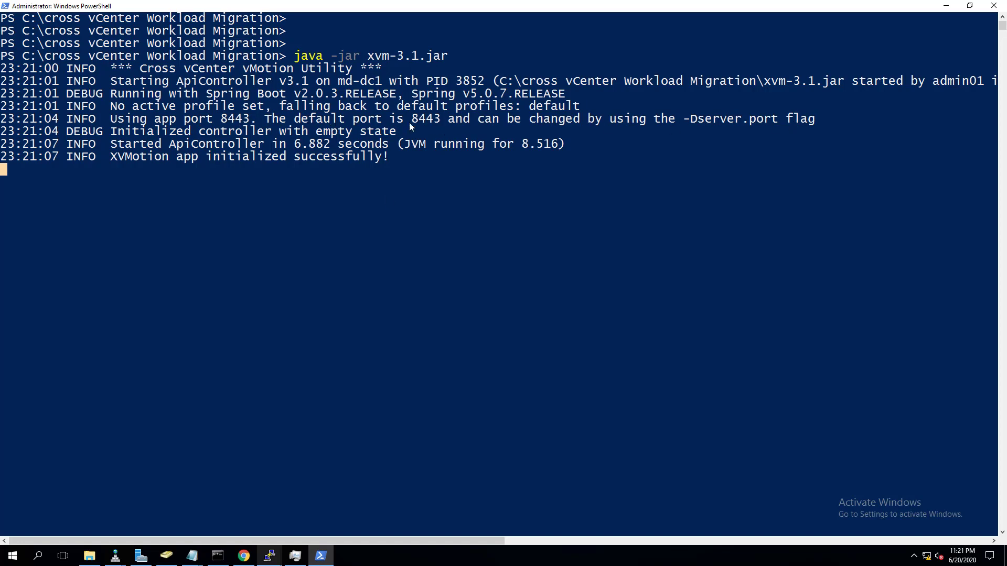
left_click(242, 559)
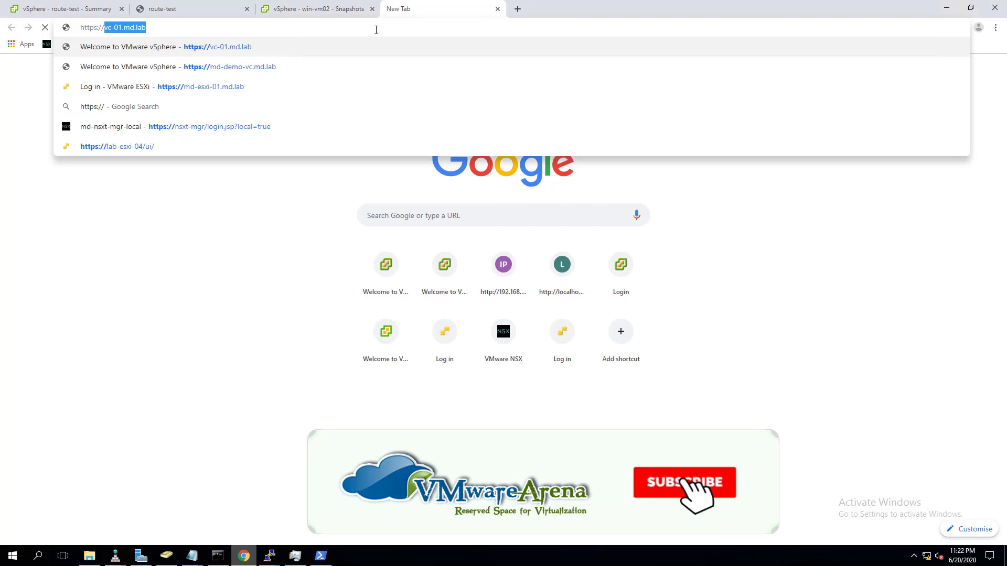
type("192.")
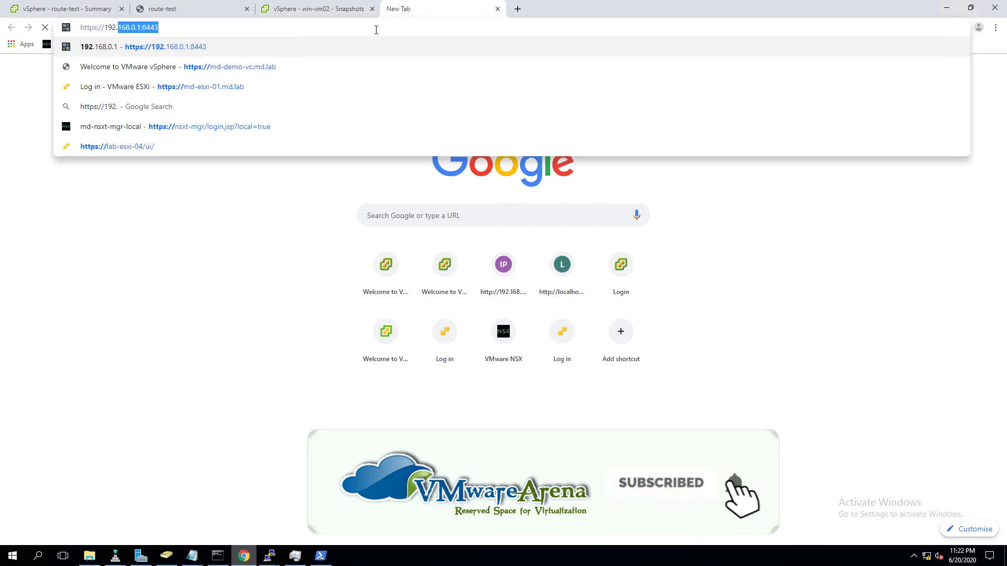
type("168.0.1")
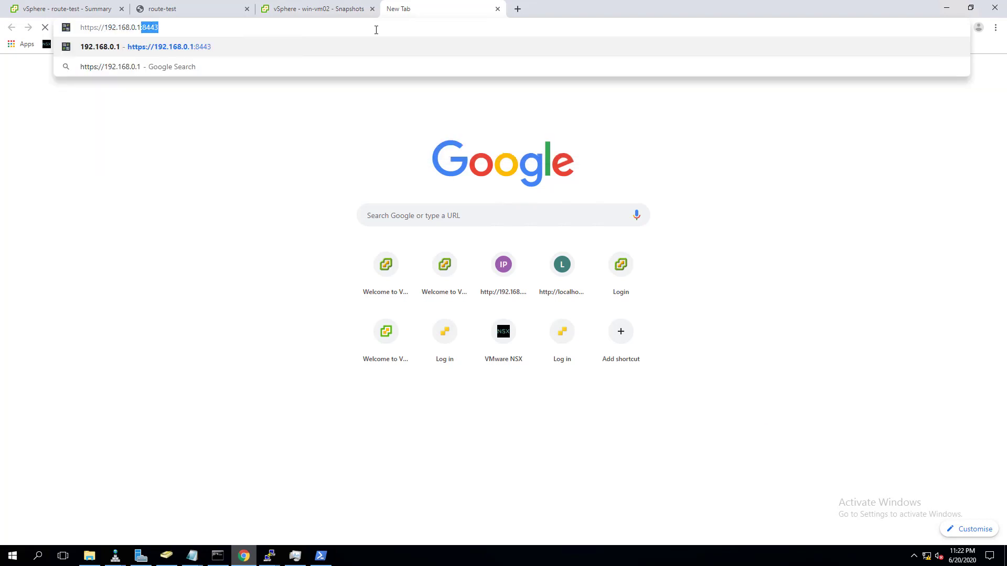
key("Return")
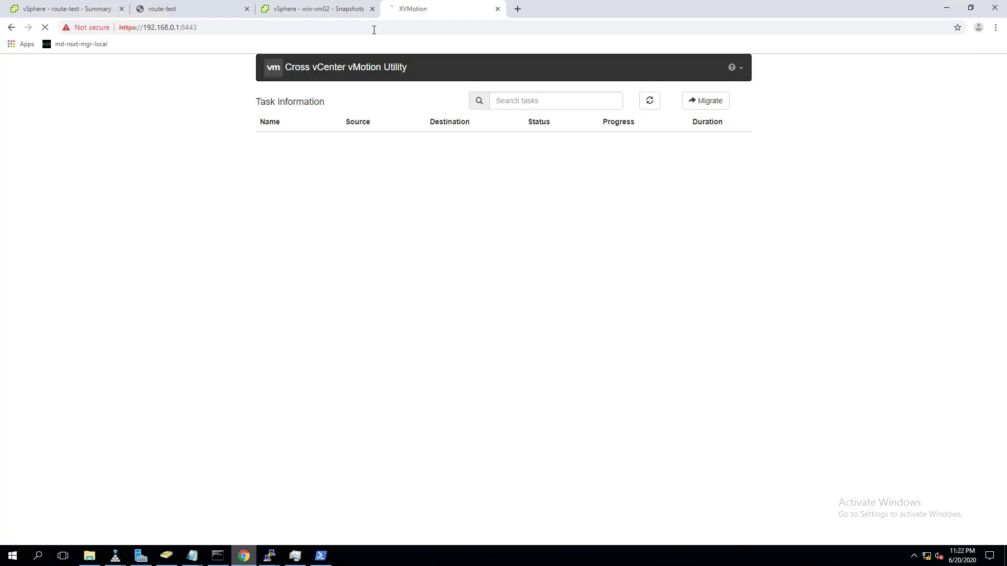
- Switch between the route-test summary tab and the md-demo-vc tab showing md-esxi-01's Datastores
left_click(64, 9)
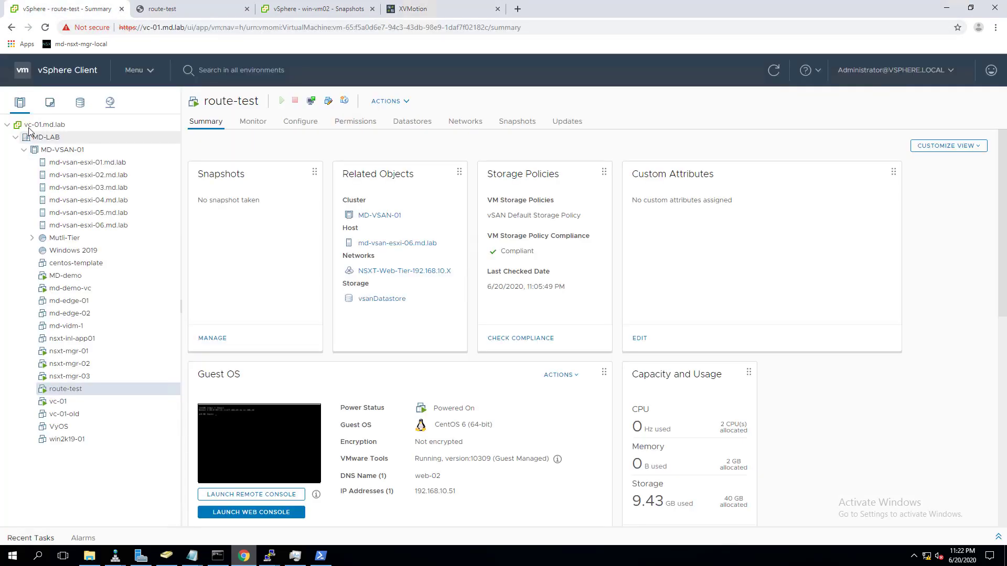
left_click(329, 9)
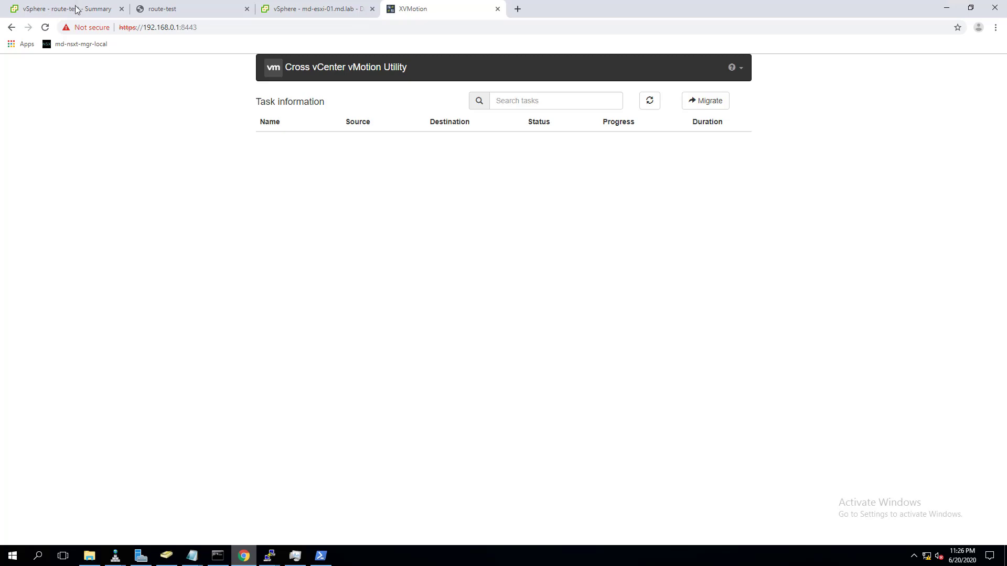
left_click(75, 8)
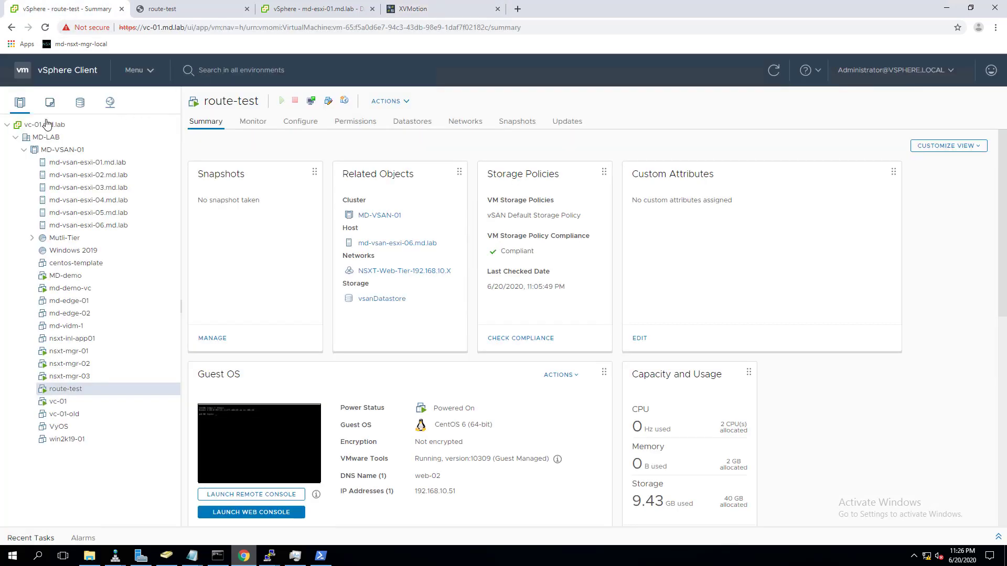
left_click(330, 10)
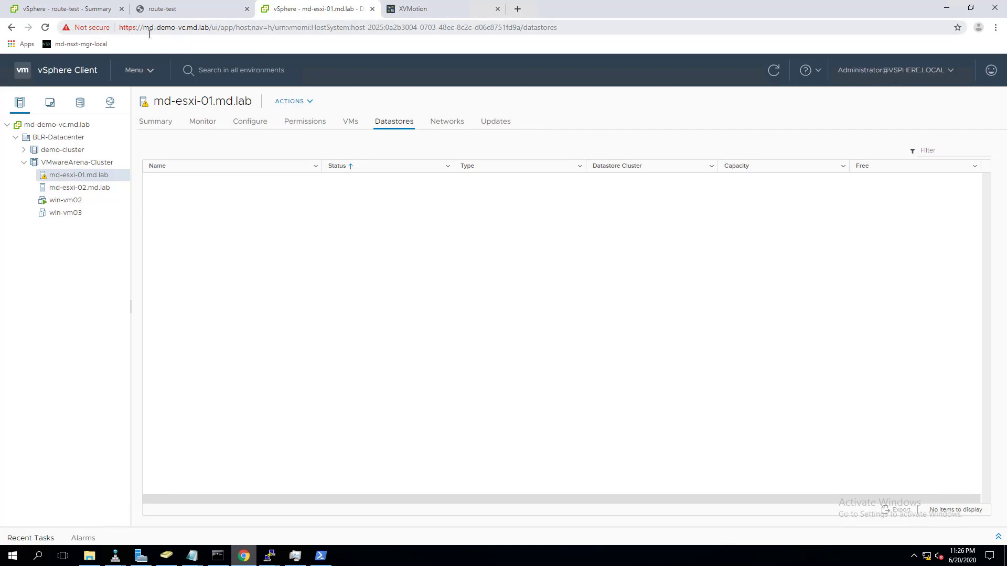
- Load the md-demo-vc.md.lab and vc-01.md.lab summaries, then return to the XVMotion utility tab
left_click(66, 127)
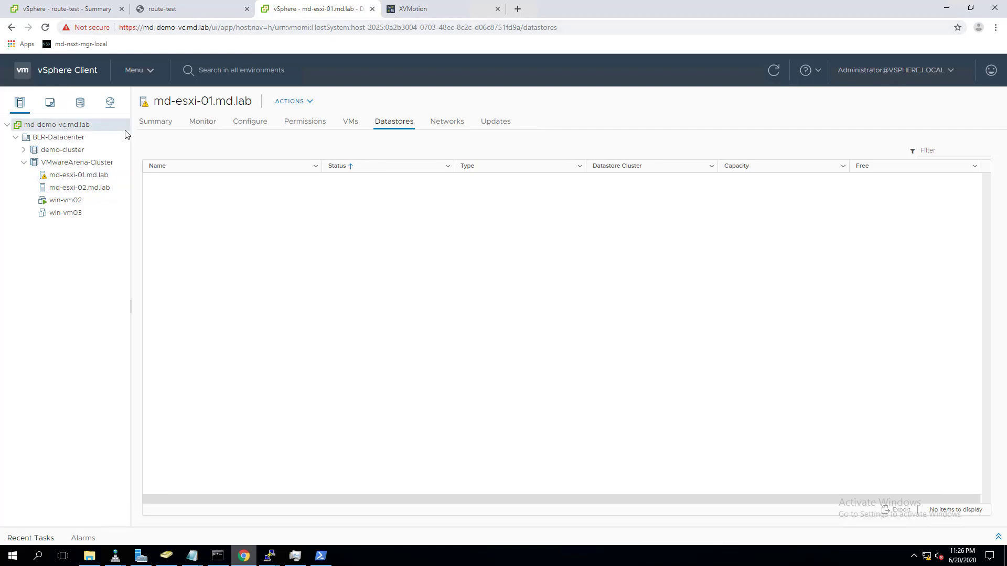
left_click(154, 126)
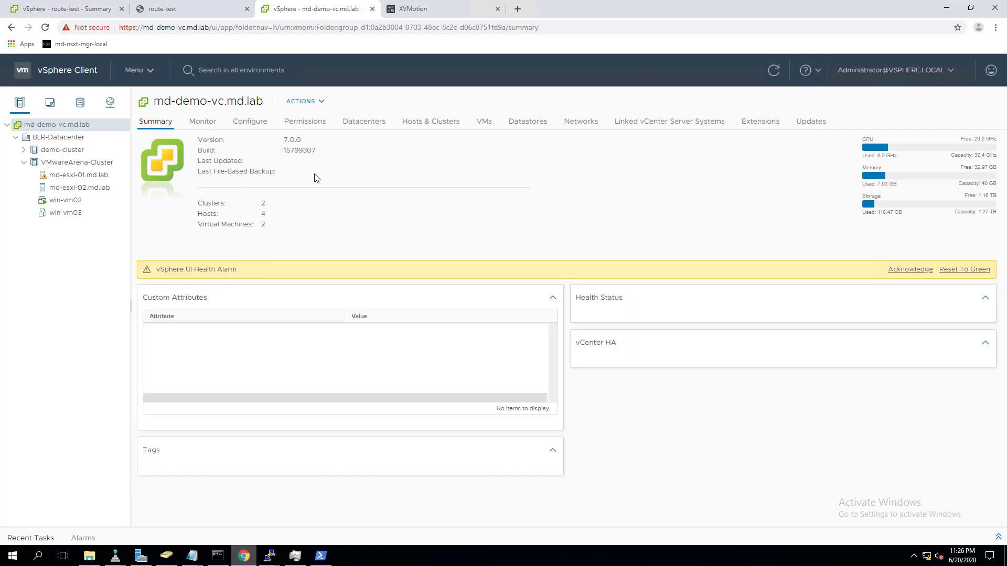
left_click(97, 11)
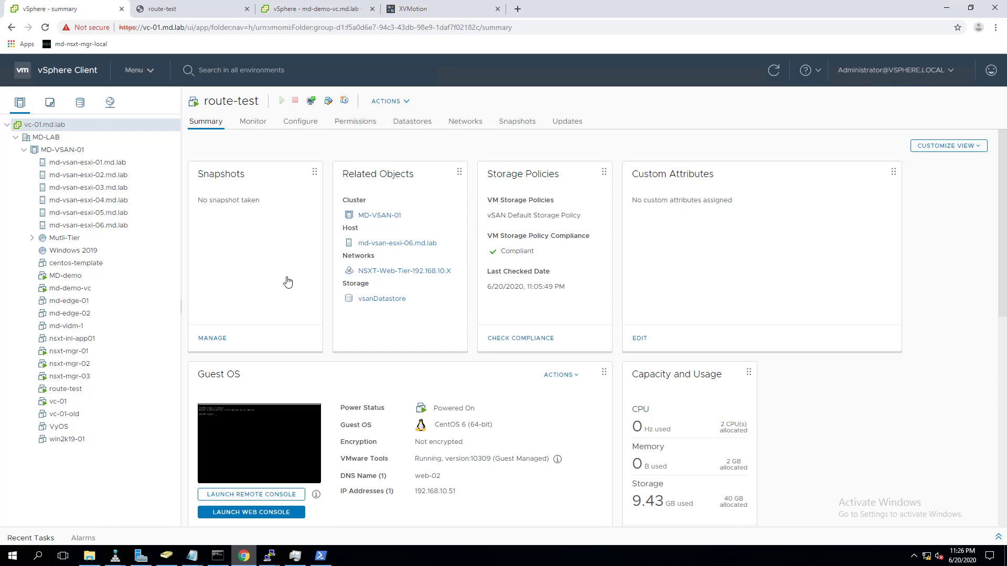
left_click(413, 17)
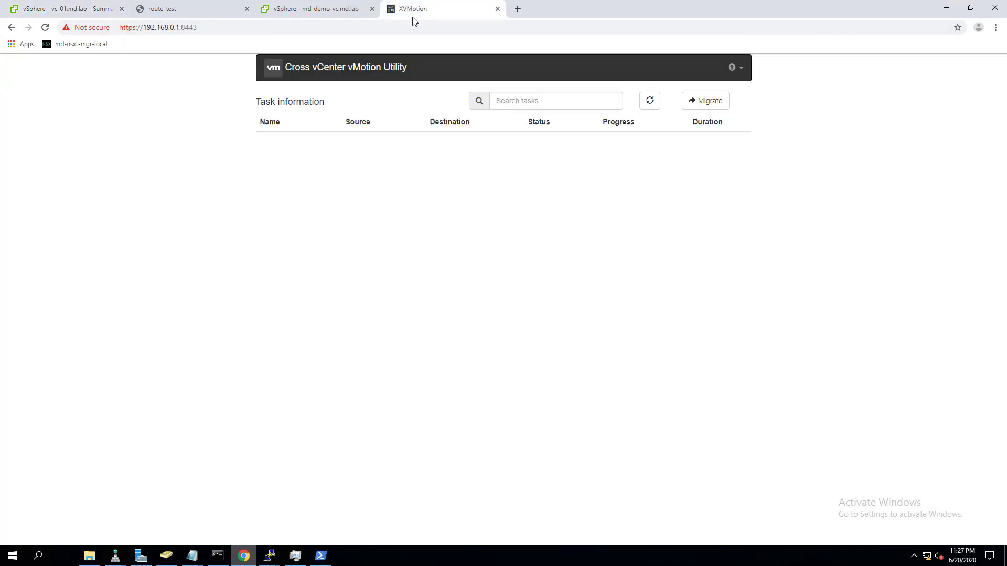
- Start a Migrate task and check the available source sites
left_click(712, 102)
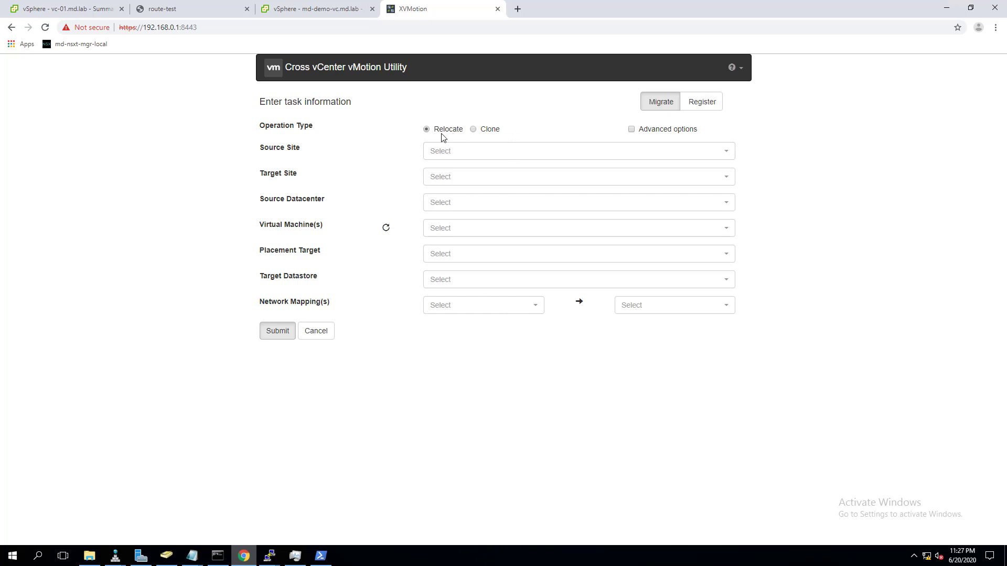
left_click(485, 157)
left_click(744, 198)
- Register site A as vc-01.md.lab with the administrator username and password, skipping certificate verification
left_click(699, 105)
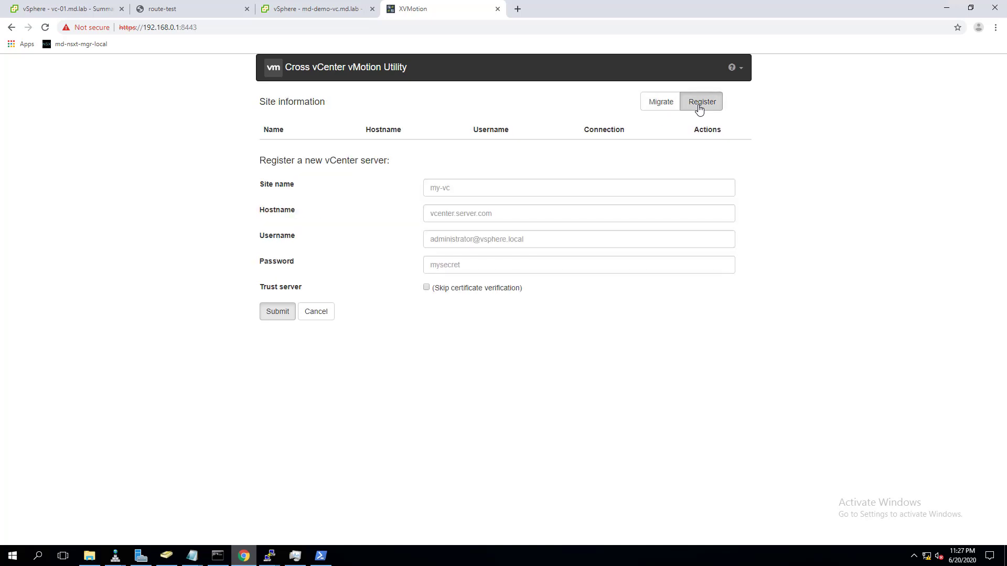
left_click(471, 190)
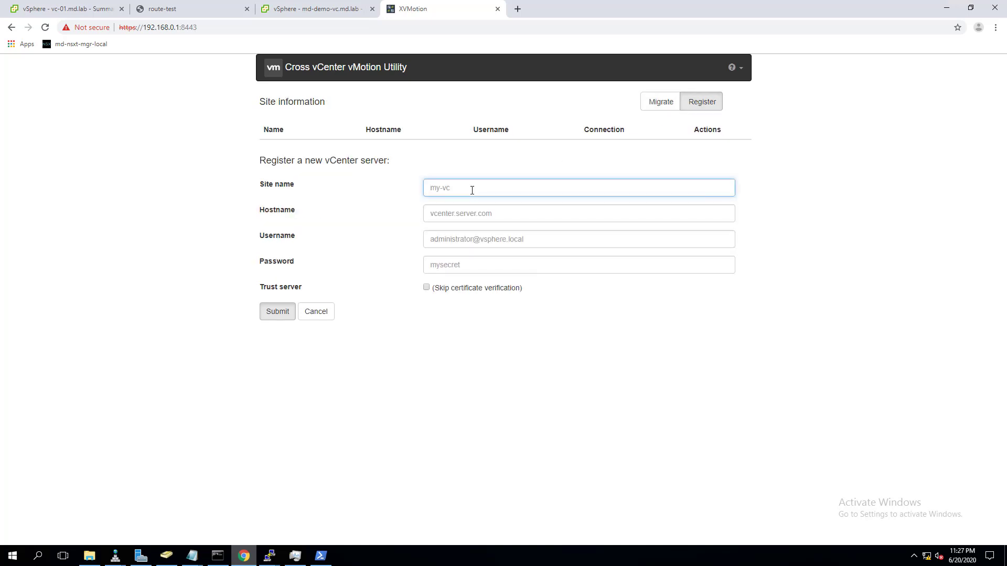
type("site A")
left_click(462, 210)
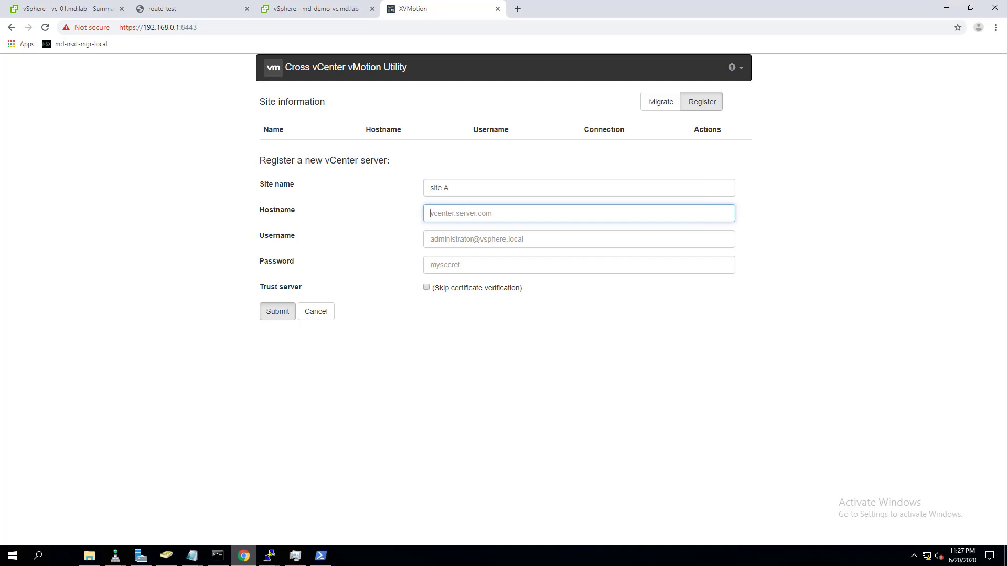
key("Tab")
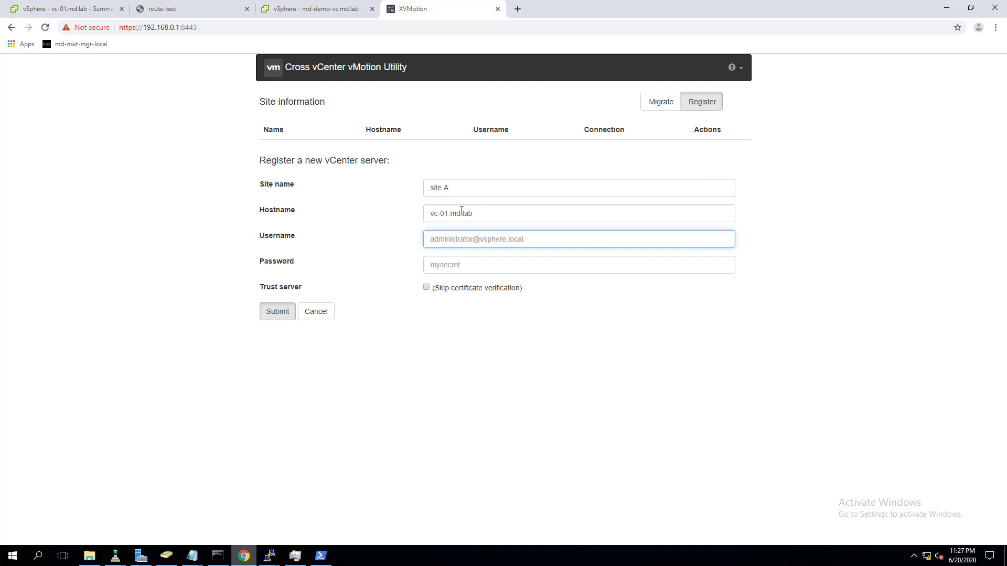
key("Tab")
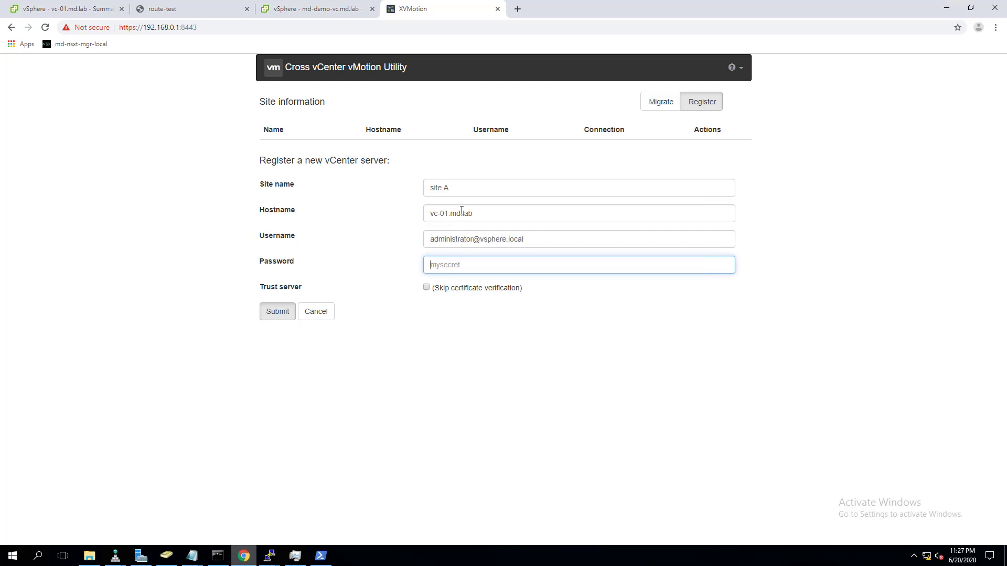
left_click(427, 288)
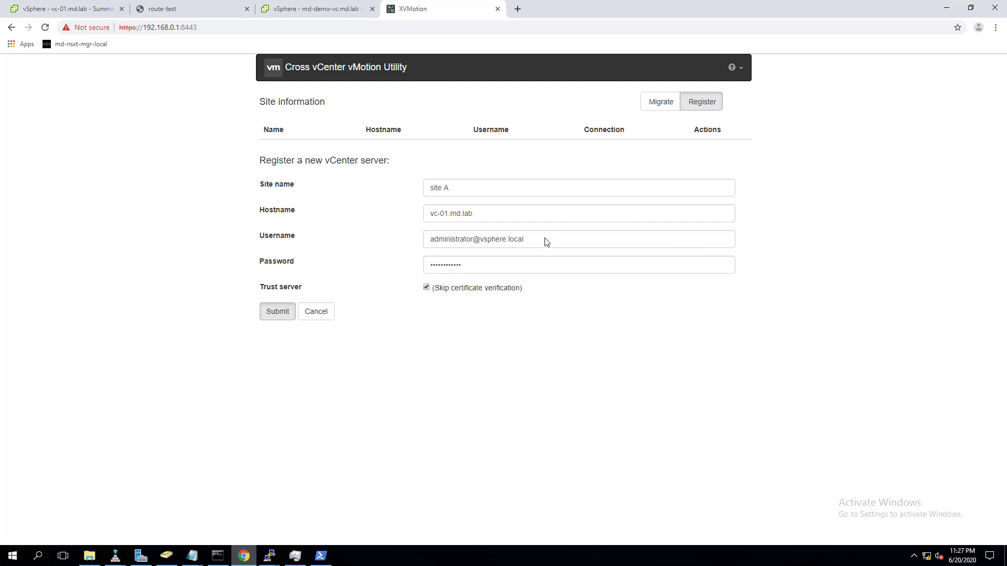
left_click(277, 312)
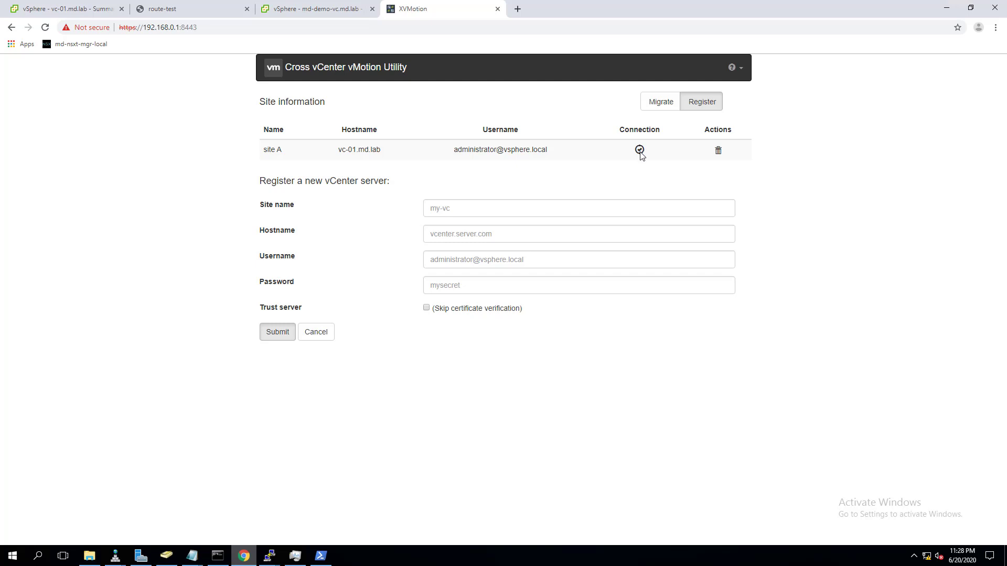
- Register Site B as md-demo-vc.md.lab with administrator credentials, skipping certificate verification
left_click(448, 209)
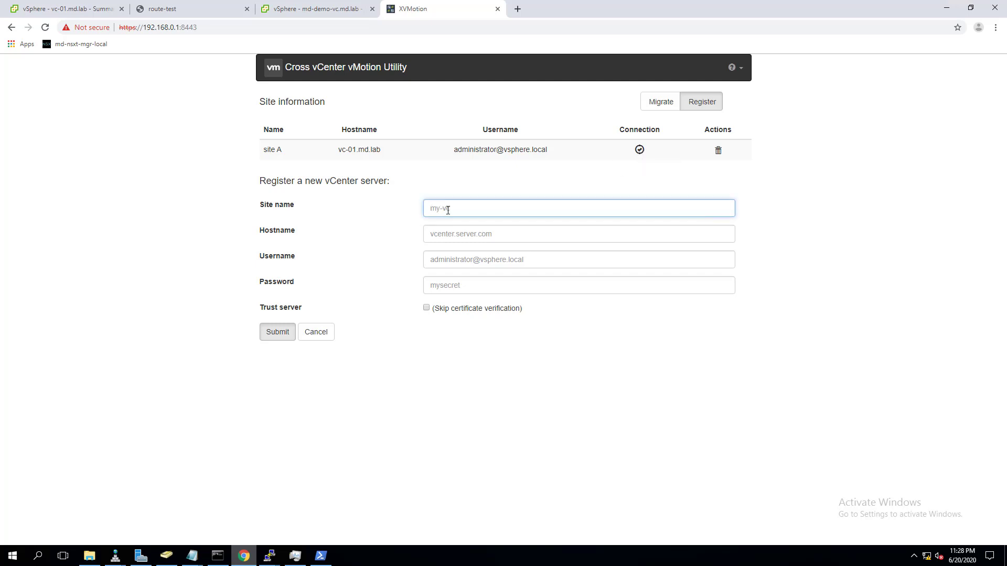
type("Site B")
left_click(483, 234)
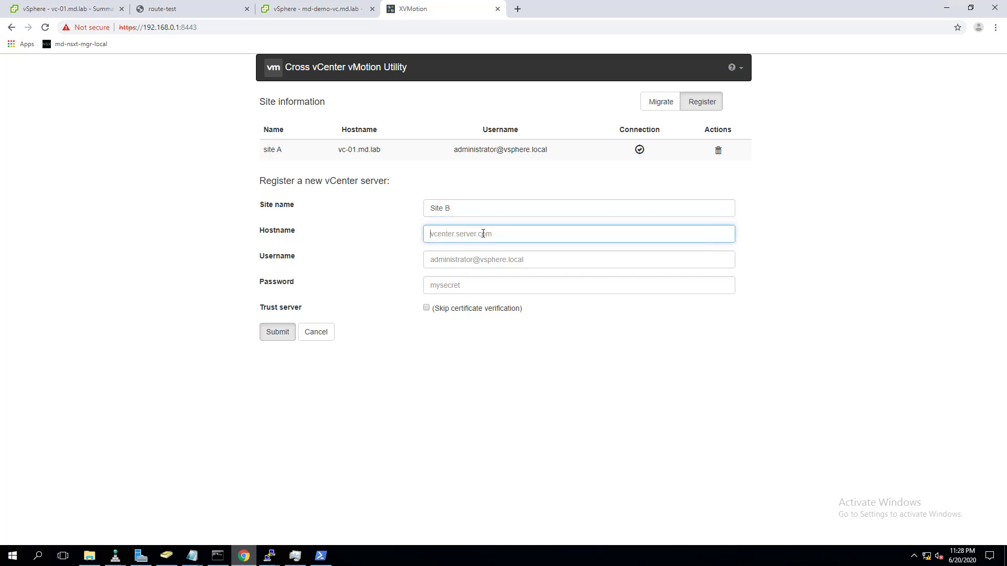
type("m")
type("d-demo-vc.md.lab")
key("Tab")
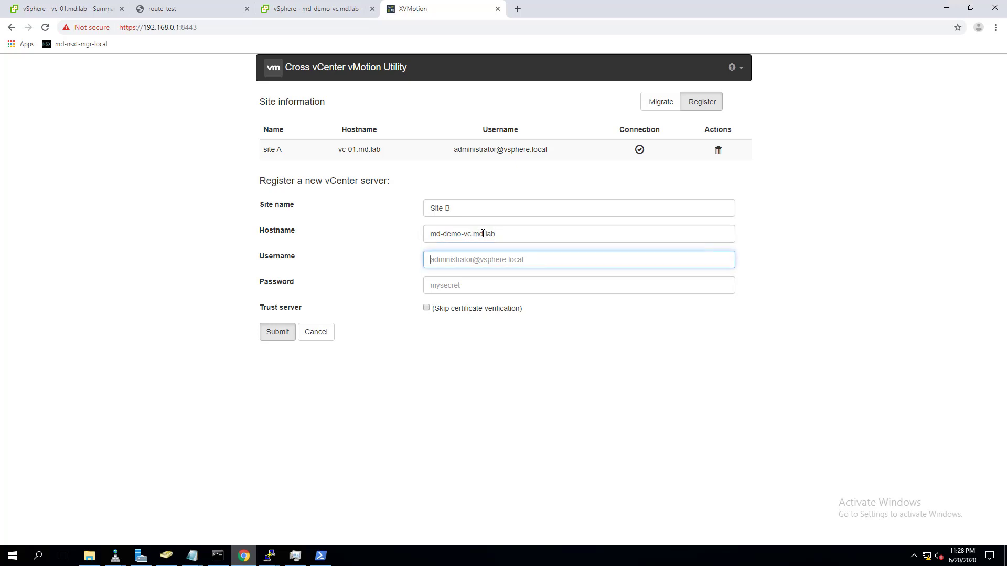
type("administrator@vsphere.local")
key("Tab")
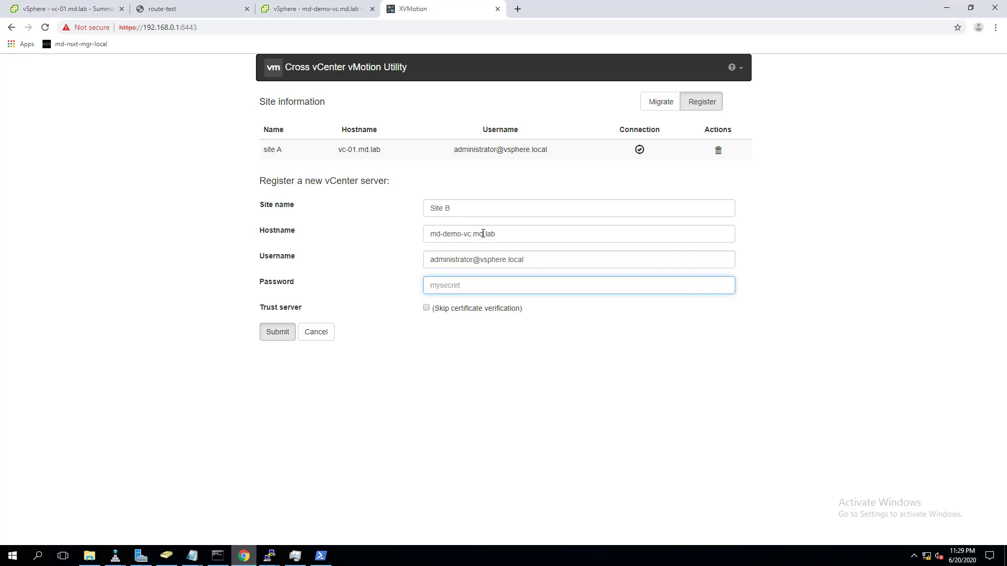
left_click(426, 308)
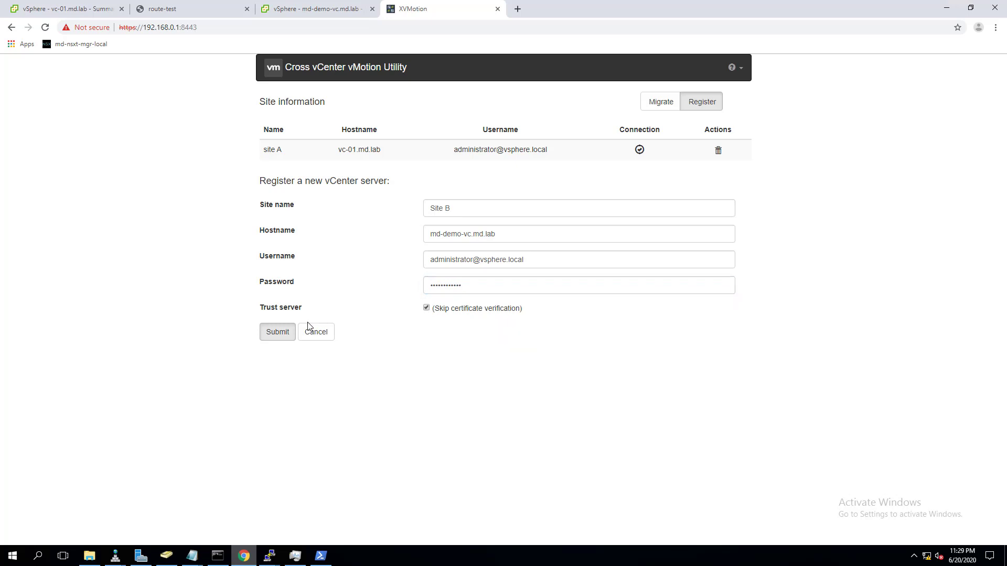
left_click(275, 334)
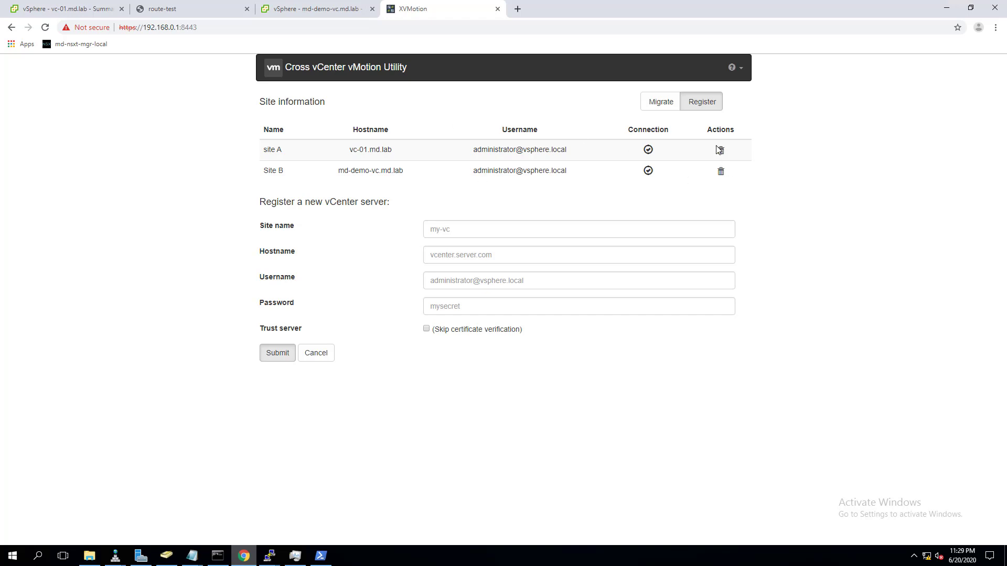
- Open the Relocate migration task form and leave Advanced options unchecked
left_click(655, 104)
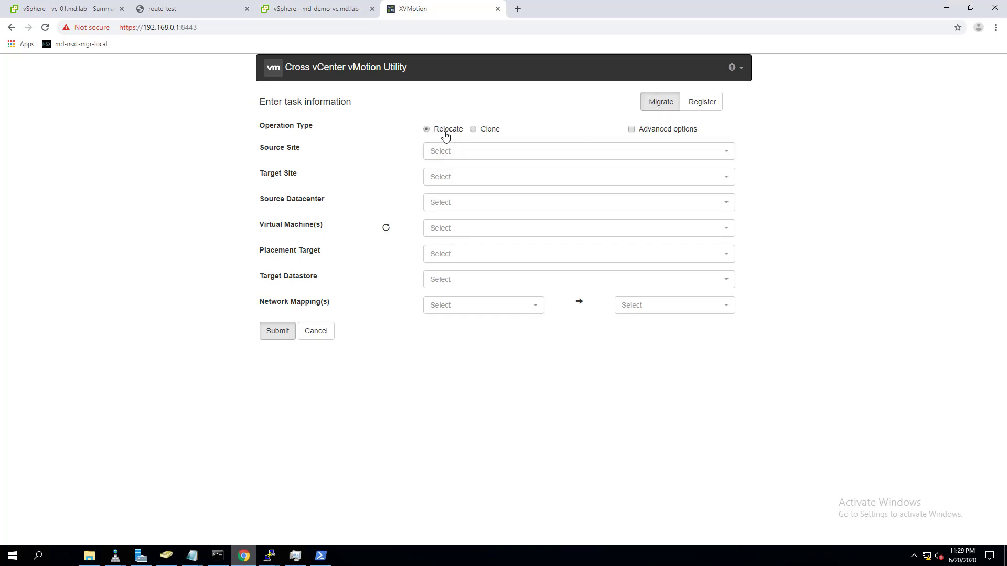
left_click(632, 130)
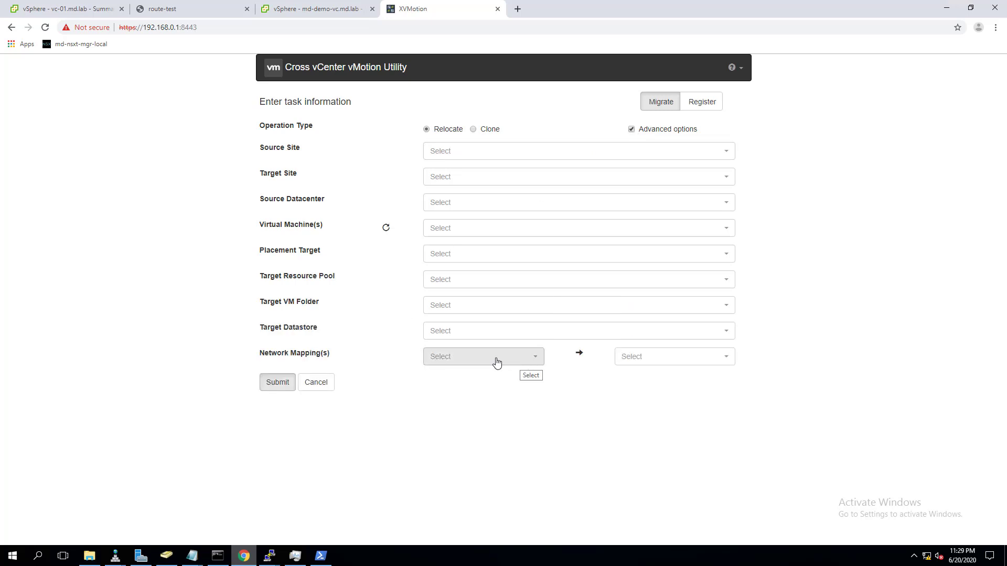
left_click(631, 129)
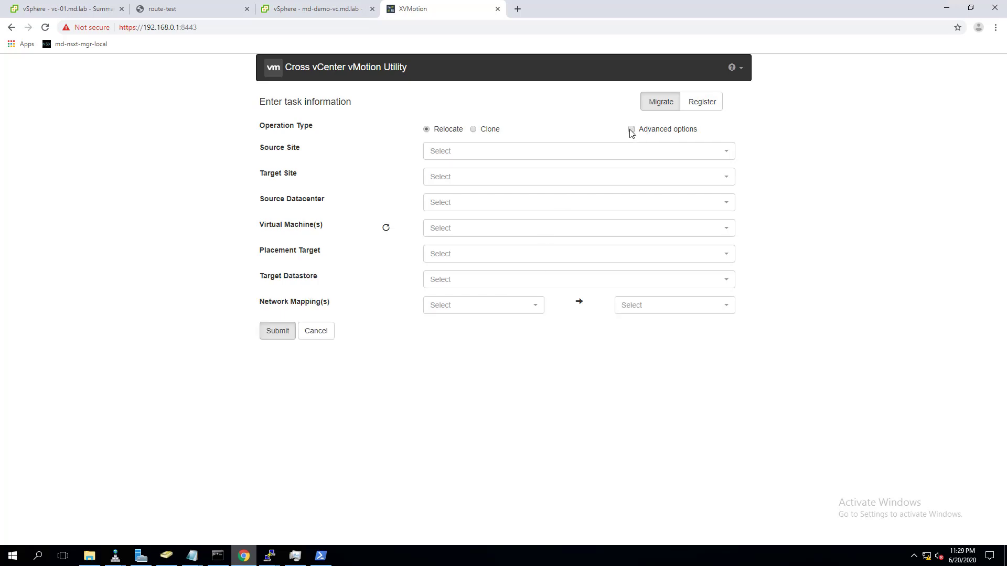
left_click(632, 130)
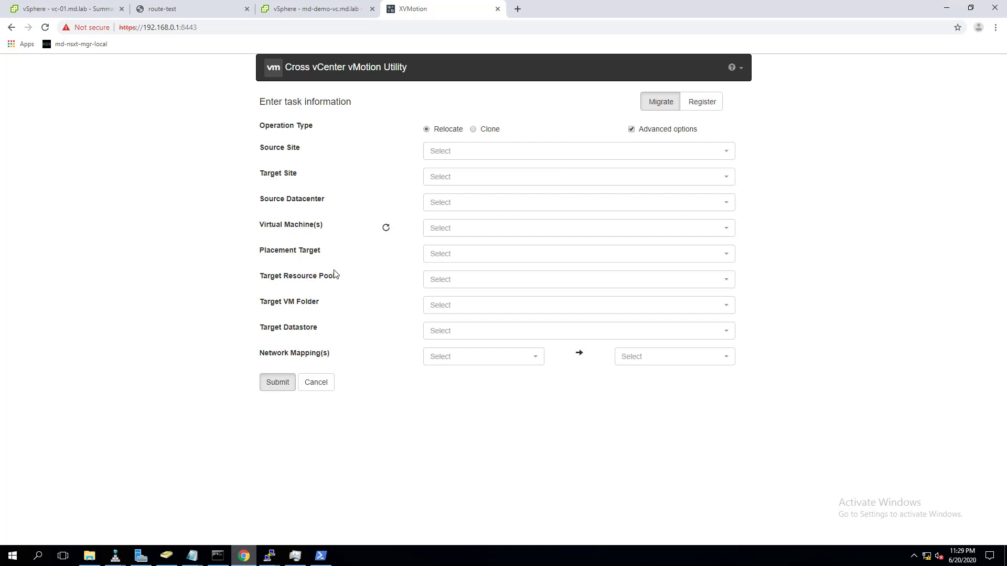
left_click(631, 130)
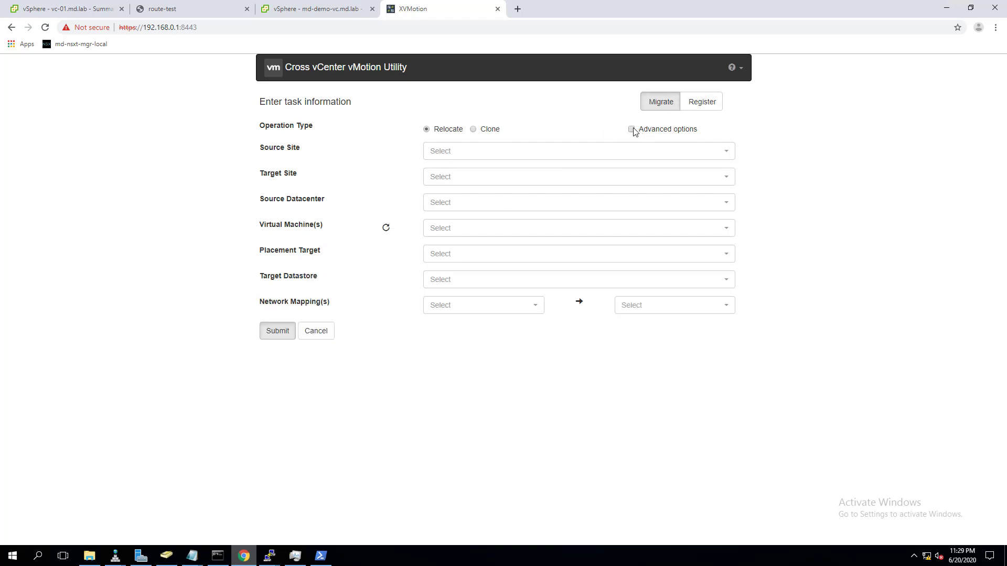
- Set source site A, target Site B and source datacenter MD-LAB, then view vc-01.md.lab's summary
left_click(500, 156)
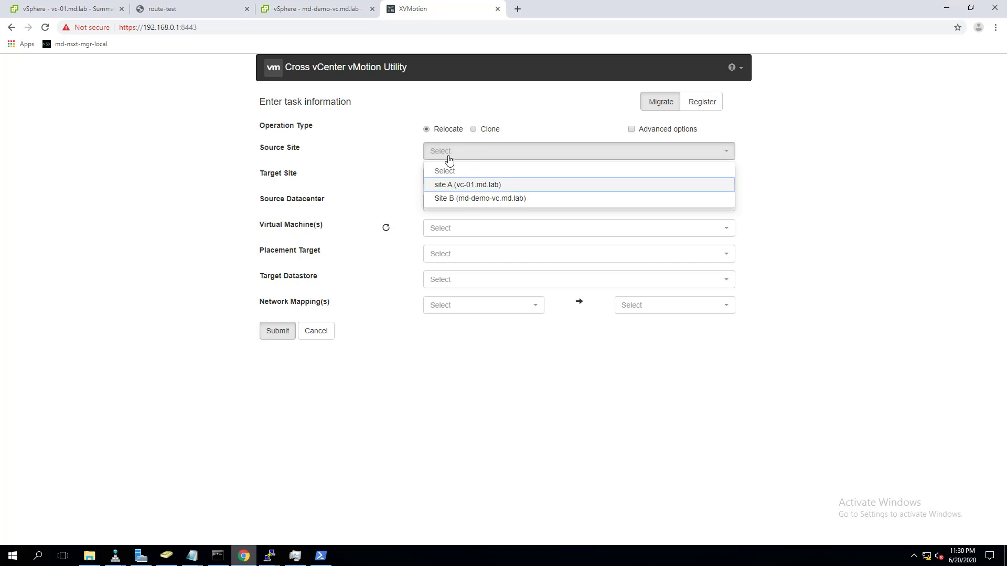
left_click(466, 185)
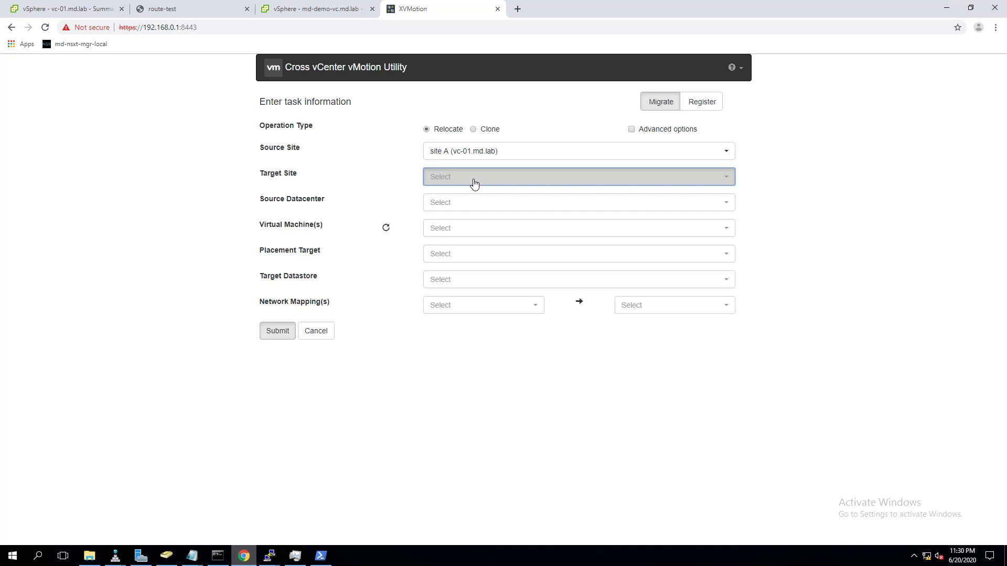
left_click(474, 182)
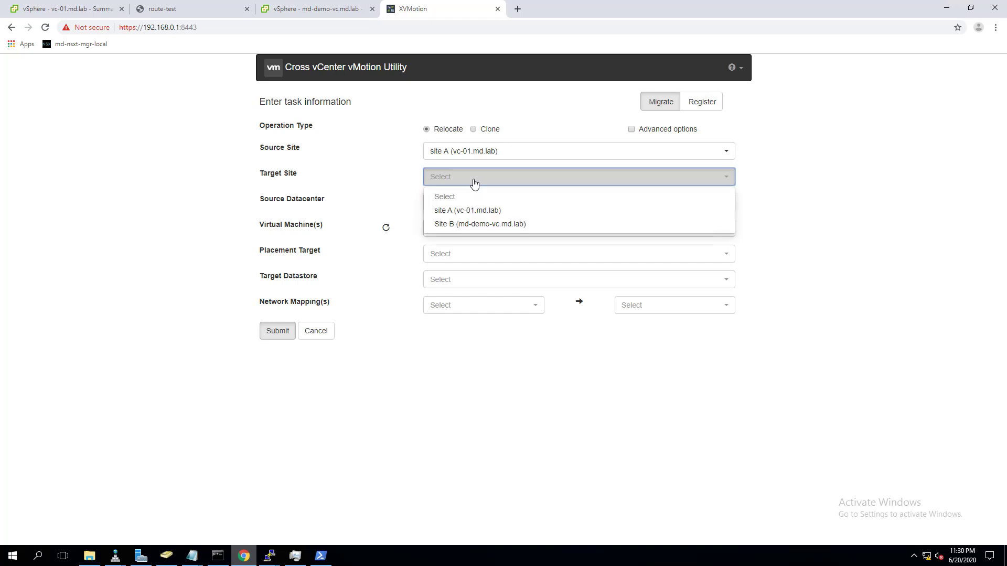
left_click(466, 225)
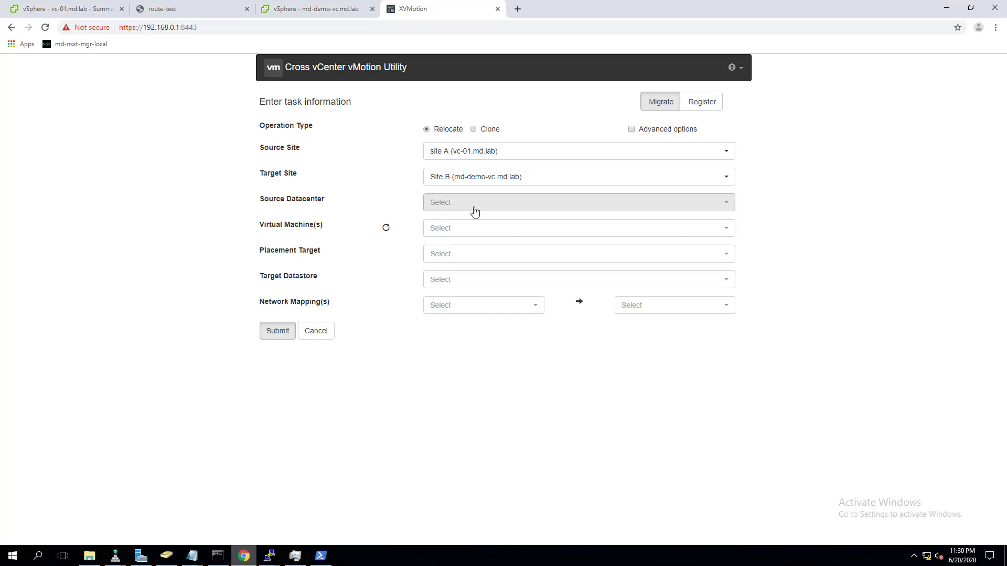
left_click(475, 211)
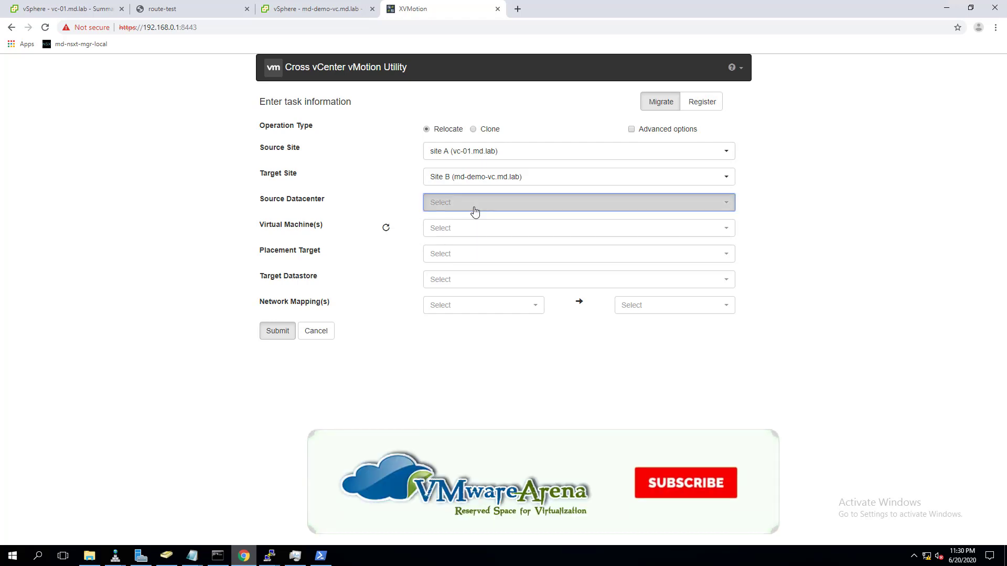
left_click(474, 210)
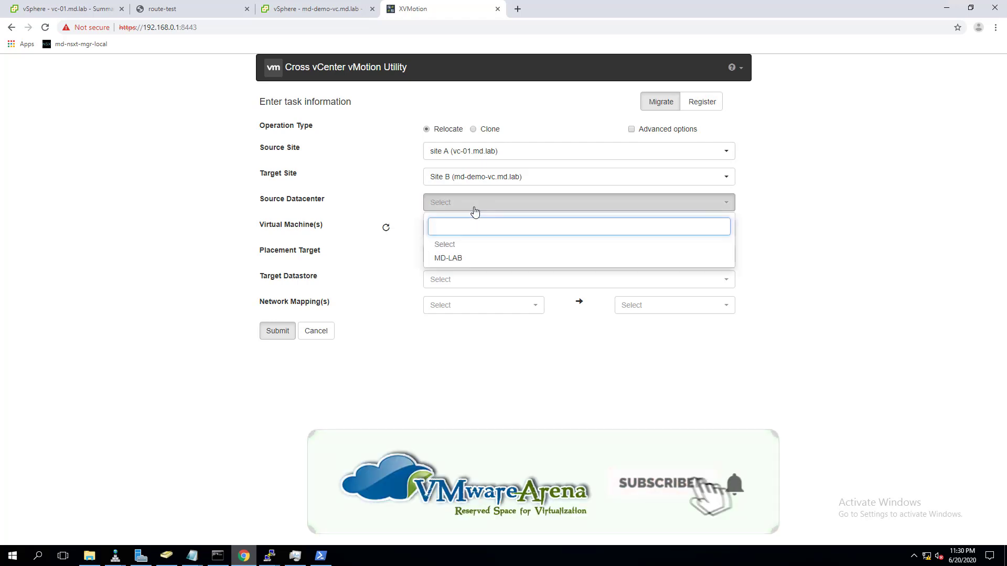
left_click(450, 260)
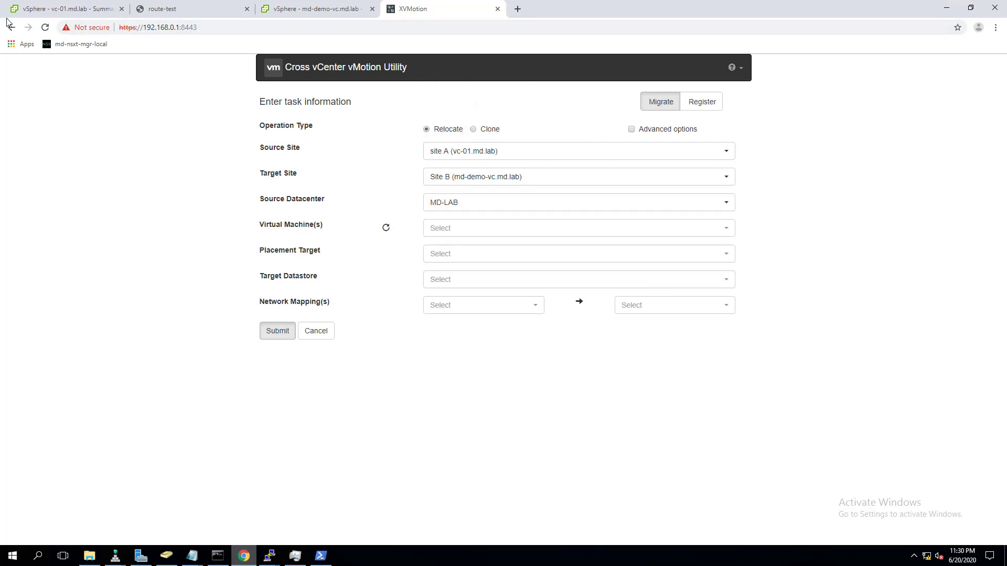
left_click(42, 17)
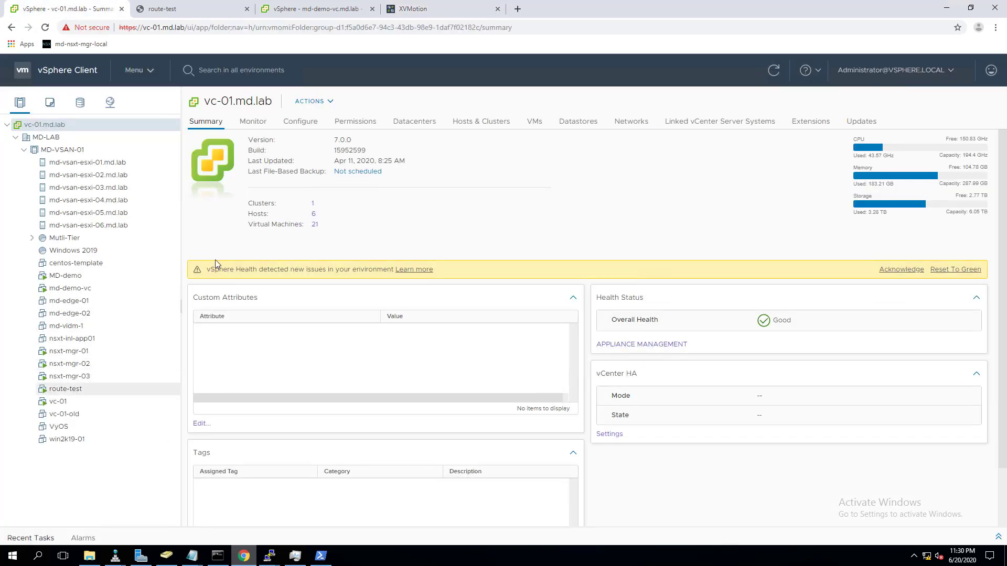
- Check route-test's console at the CentOS login, then return to the migration form
left_click(187, 17)
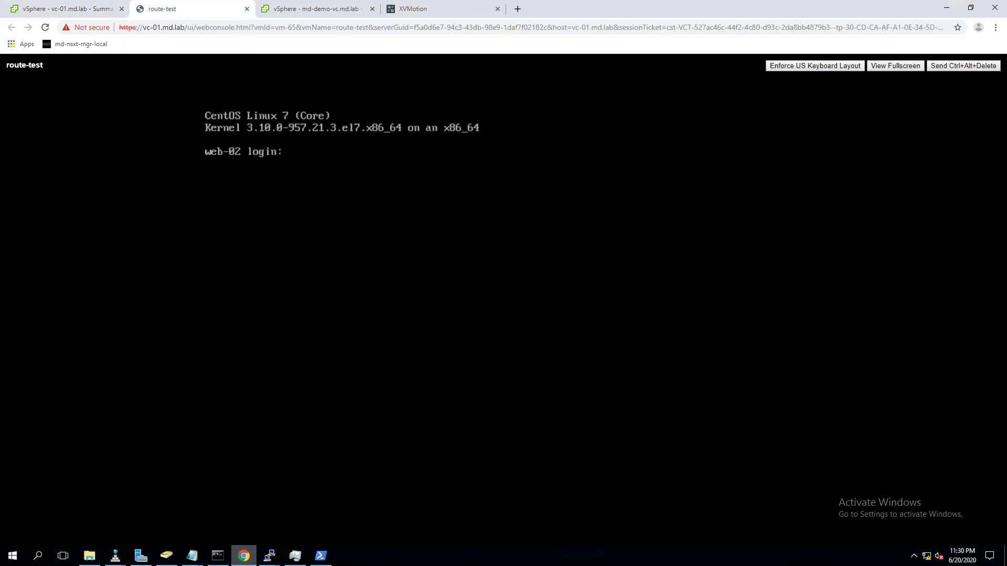
left_click(42, 14)
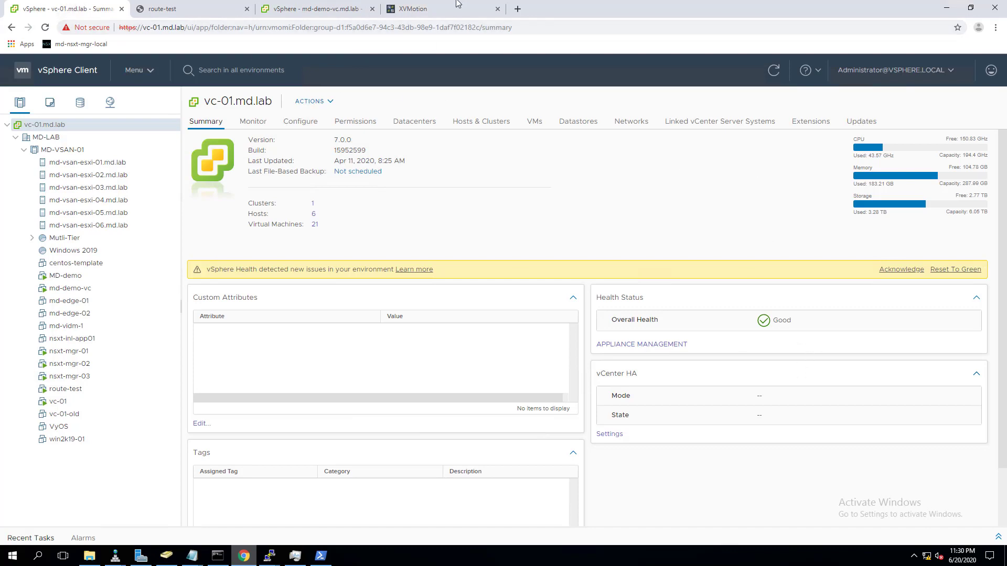
left_click(423, 9)
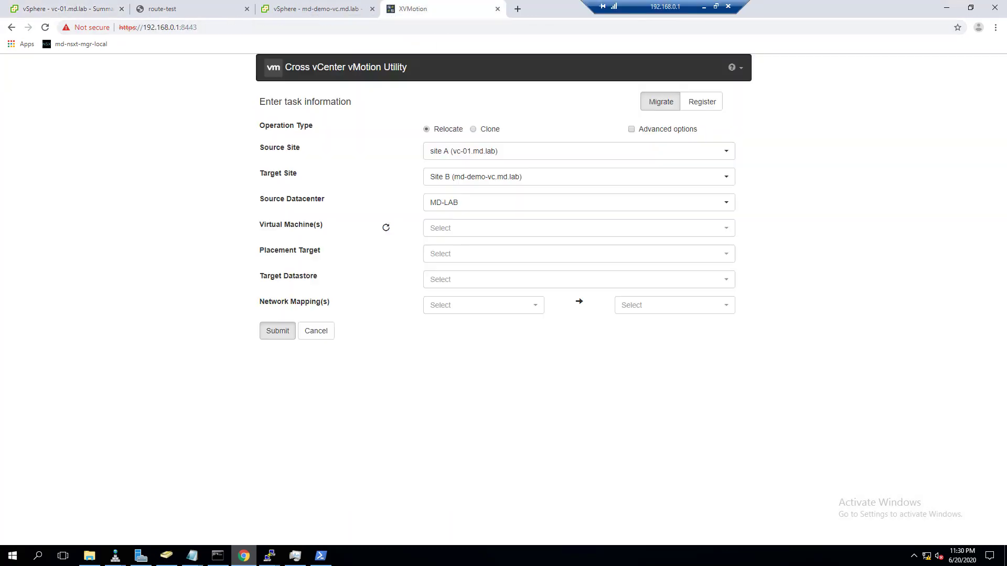
- Search 'route' and select route-test as the VM to migrate
left_click(556, 232)
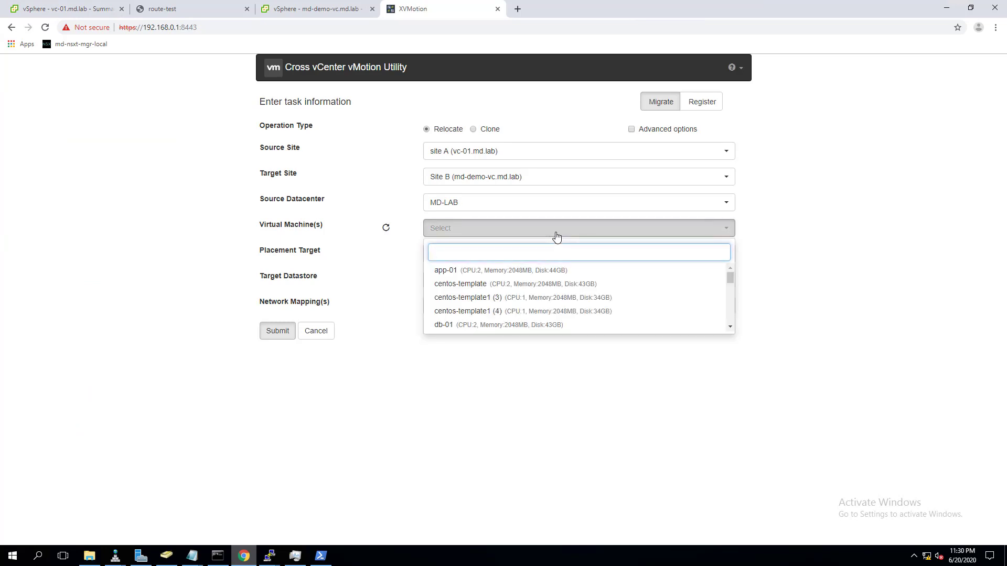
type("route")
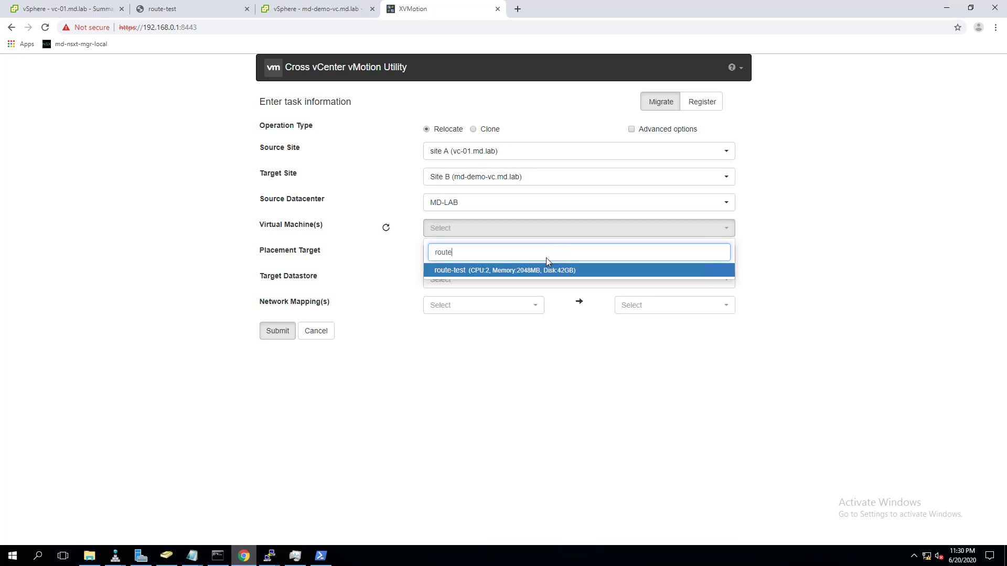
left_click(450, 270)
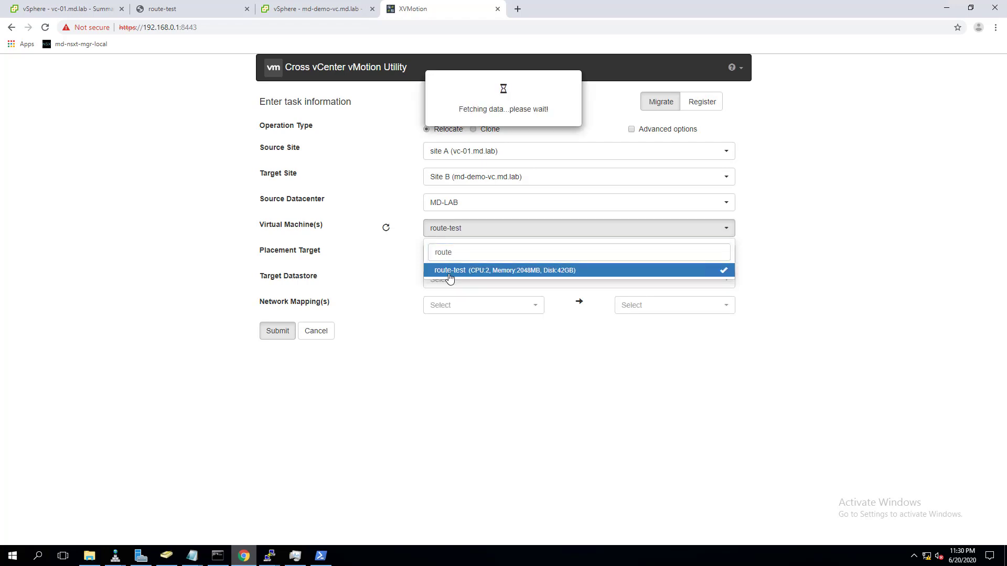
left_click(792, 329)
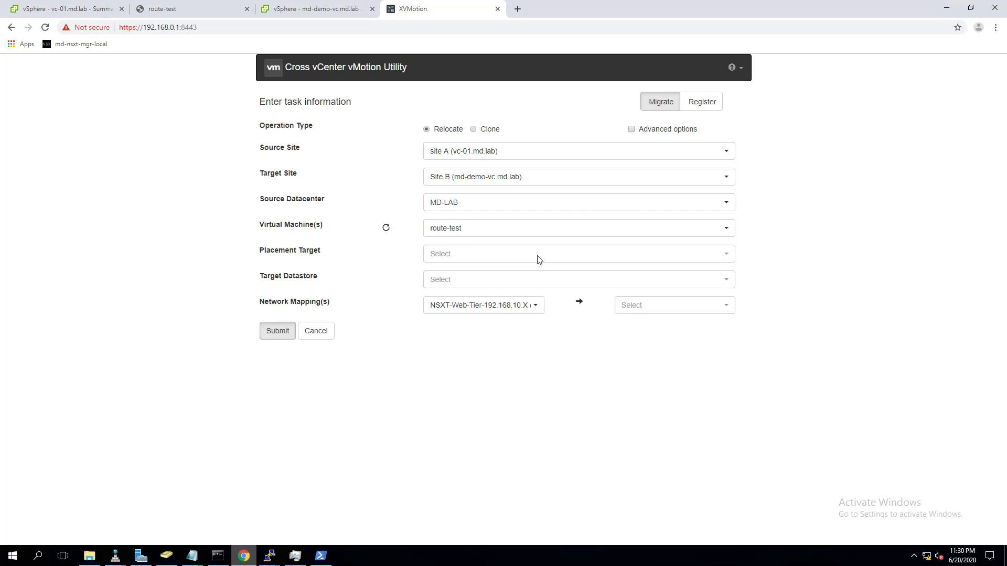
- Set the placement target to host md-esxi-02.md.lab in BLR-Datacenter
left_click(521, 257)
left_click(520, 257)
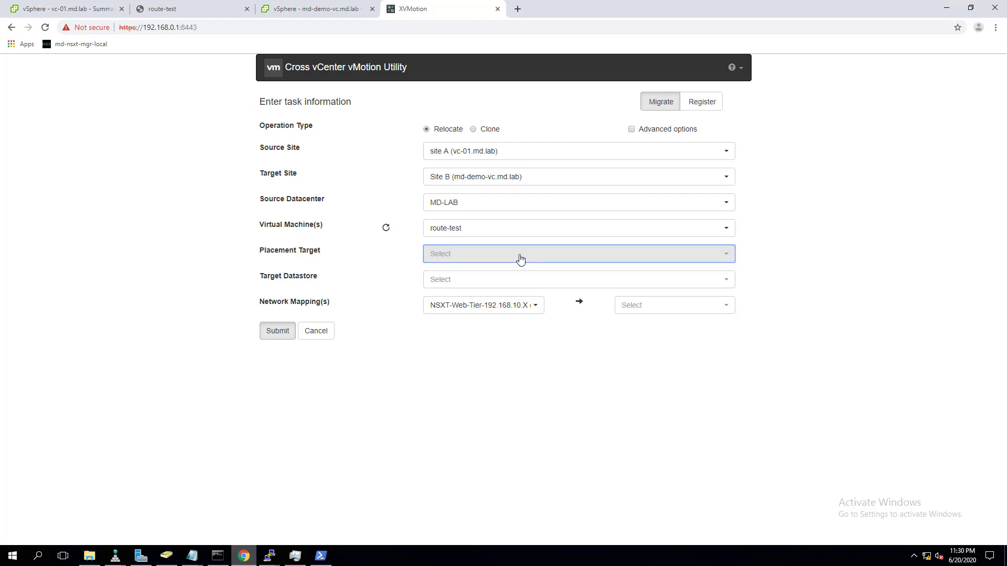
left_click(521, 257)
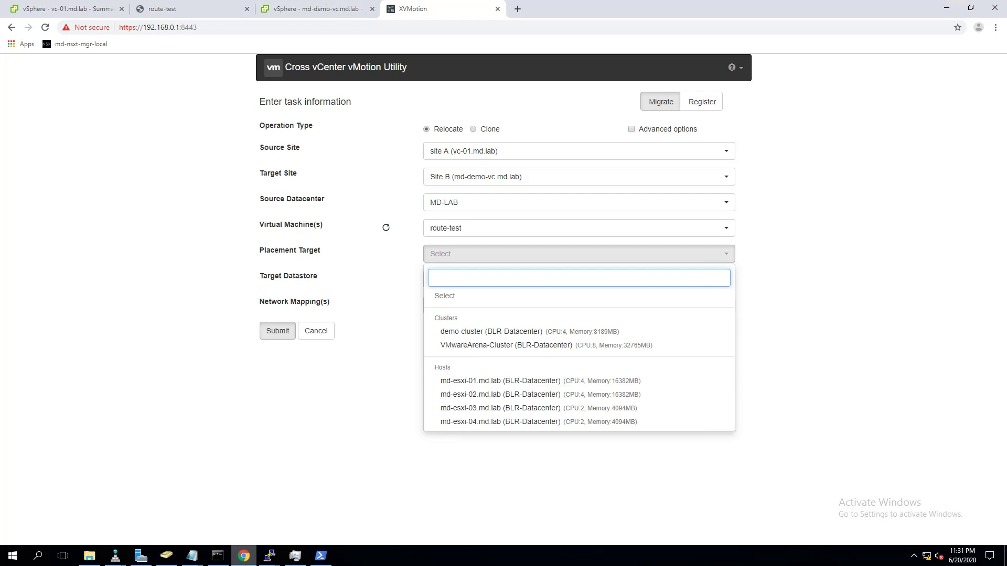
left_click(307, 9)
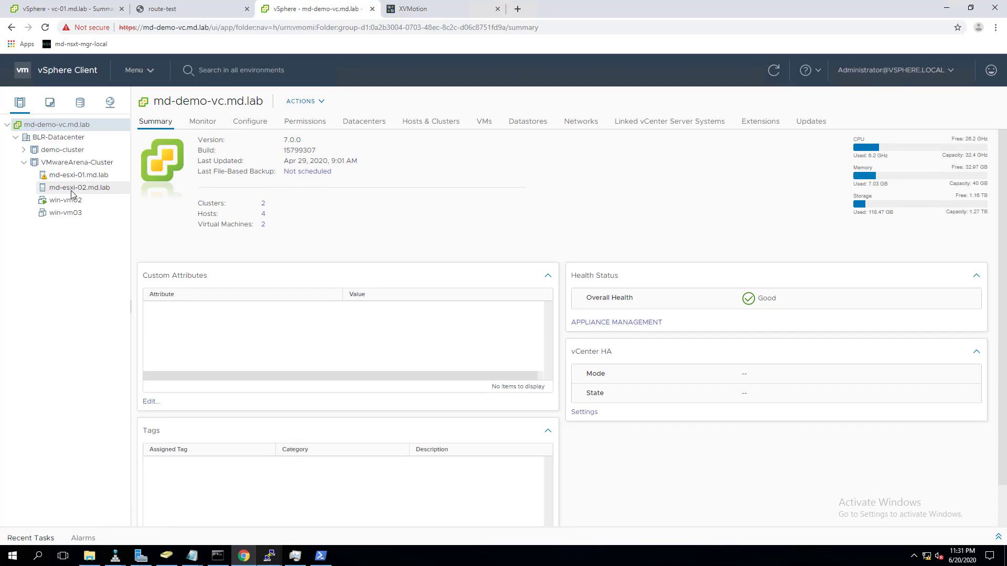
left_click(446, 10)
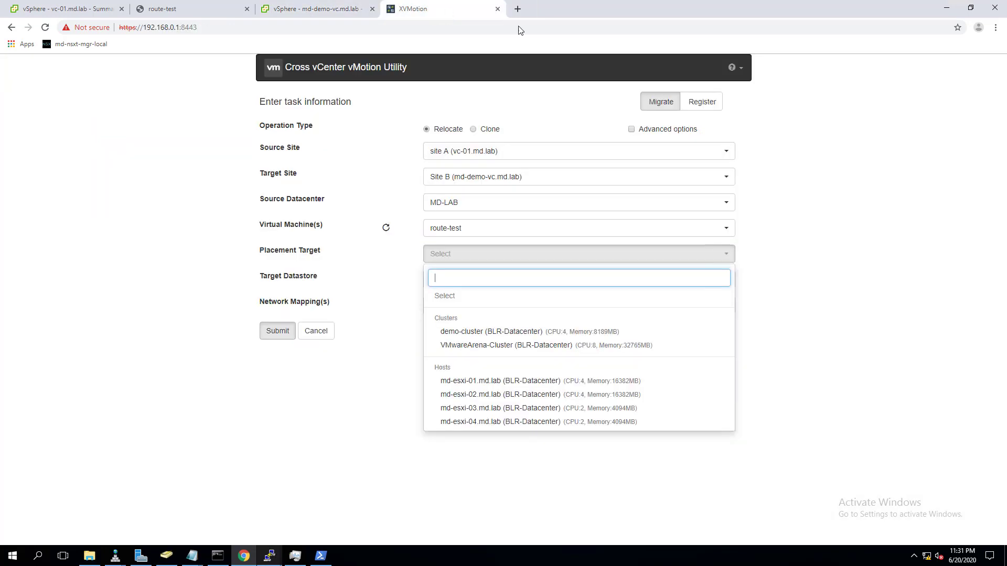
left_click(477, 397)
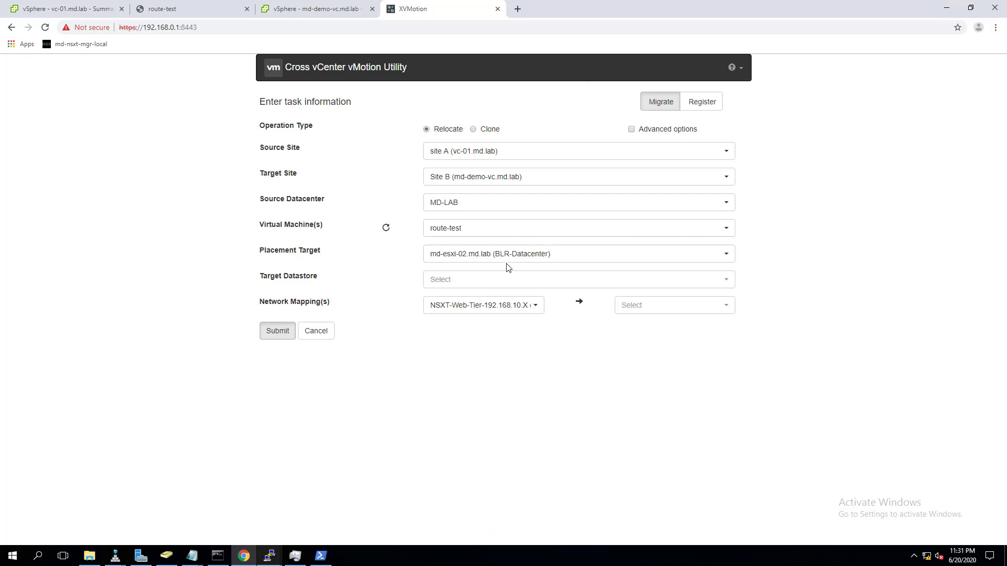
left_click(461, 281)
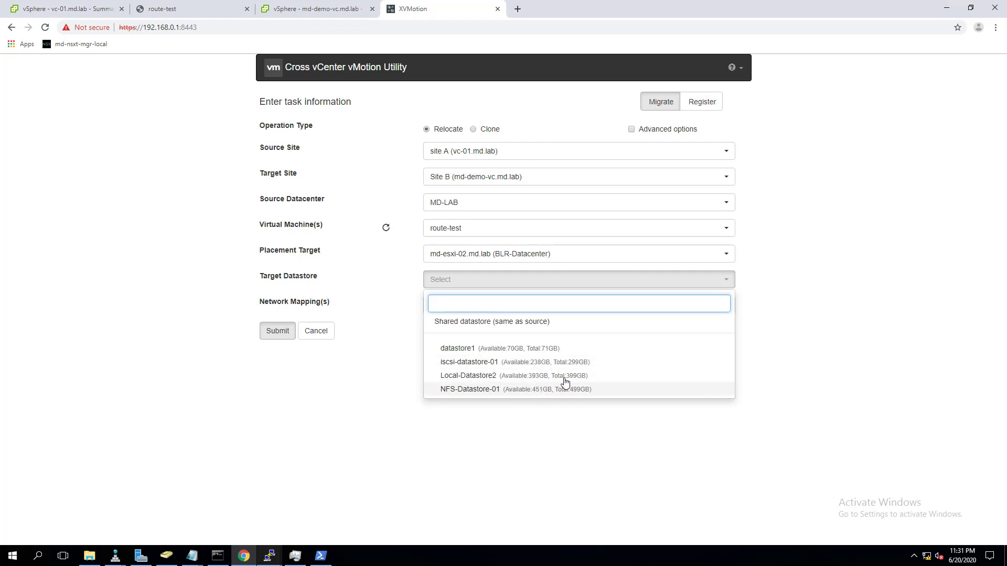
- Set target datastore iscsi-datastore-01 and map NSXT-Web-Tier-192.168.10.X to VM Network
left_click(469, 363)
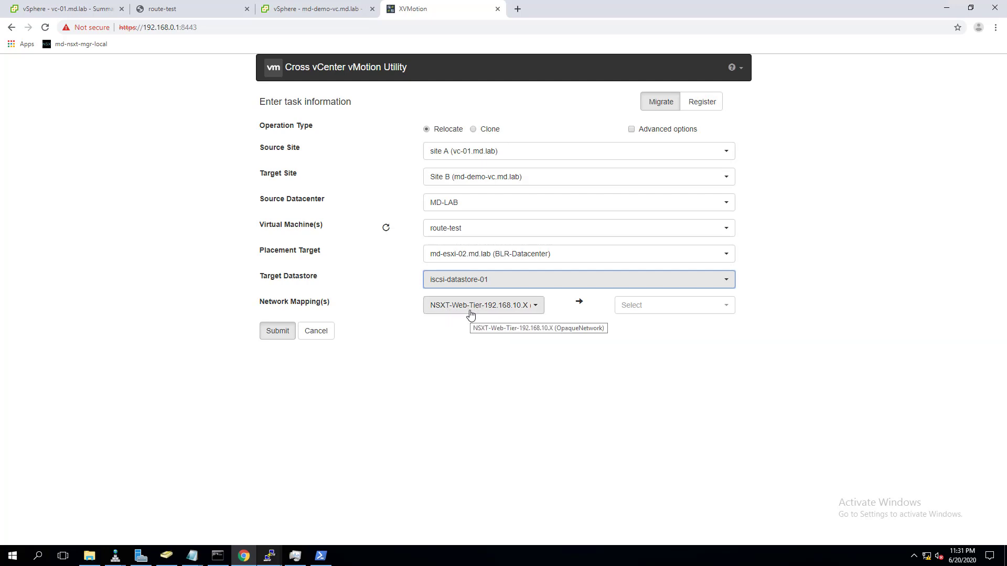
left_click(664, 313)
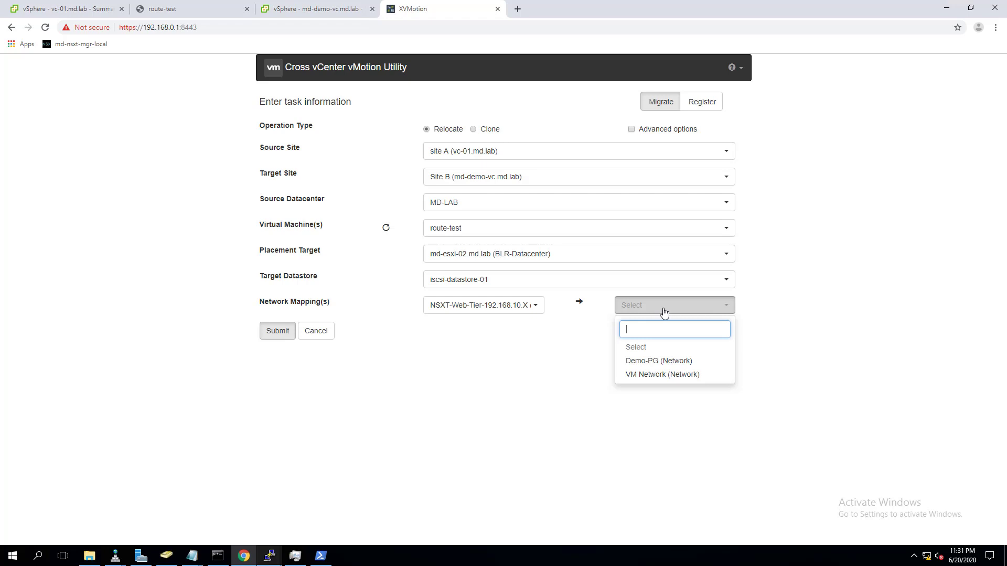
left_click(650, 379)
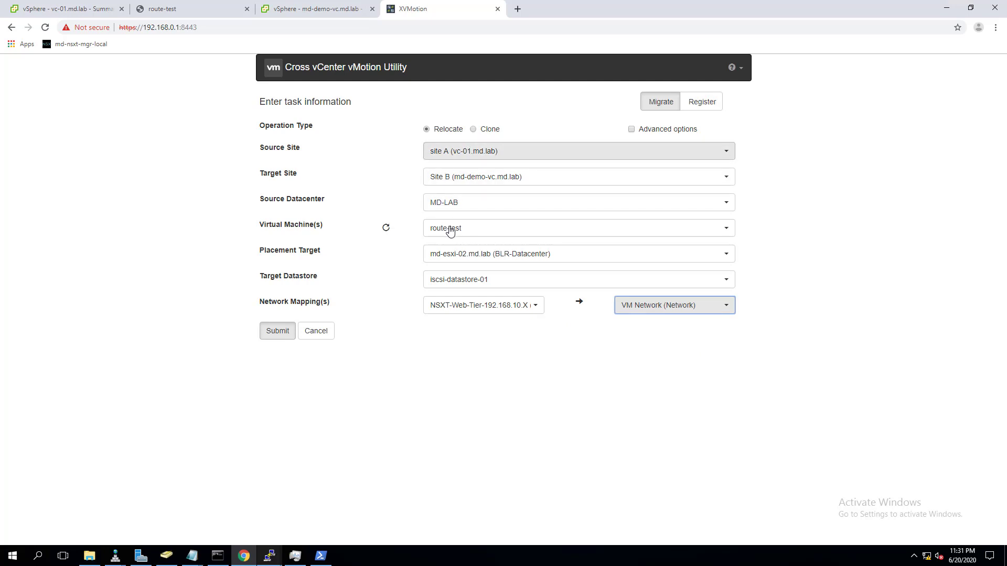
- Review the Resource Pool and VM Folder choices without picking any, then turn Advanced options off
left_click(631, 130)
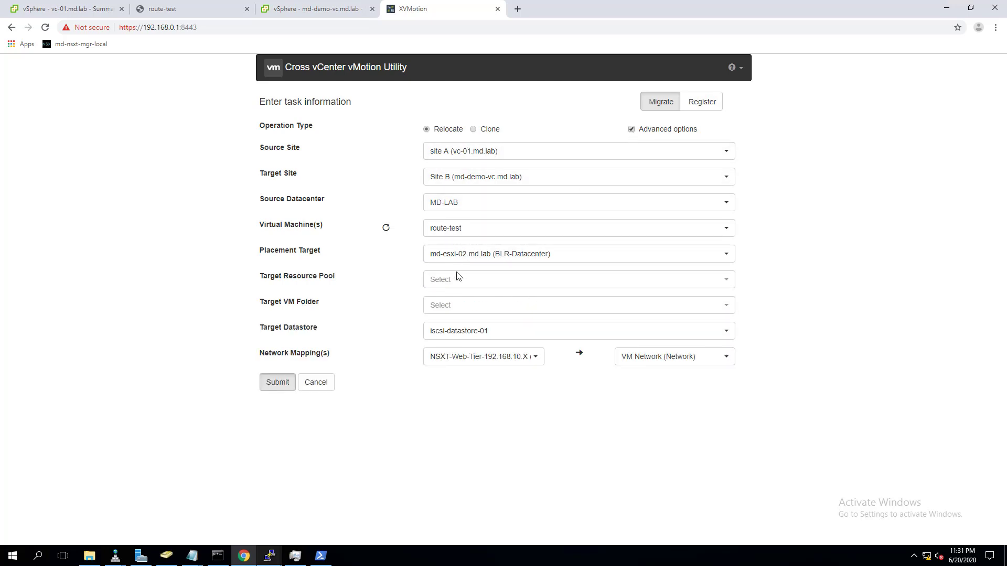
left_click(475, 282)
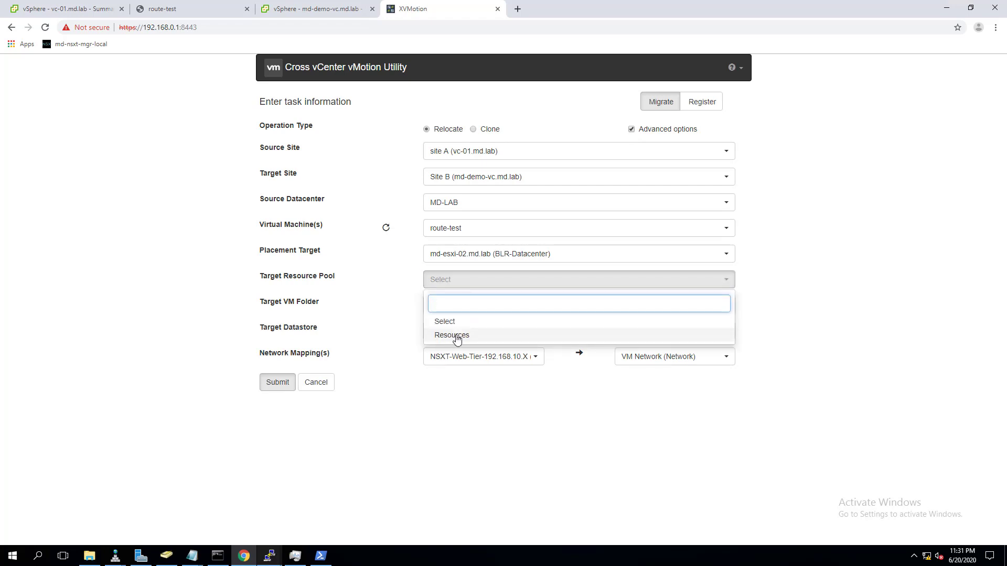
left_click(752, 311)
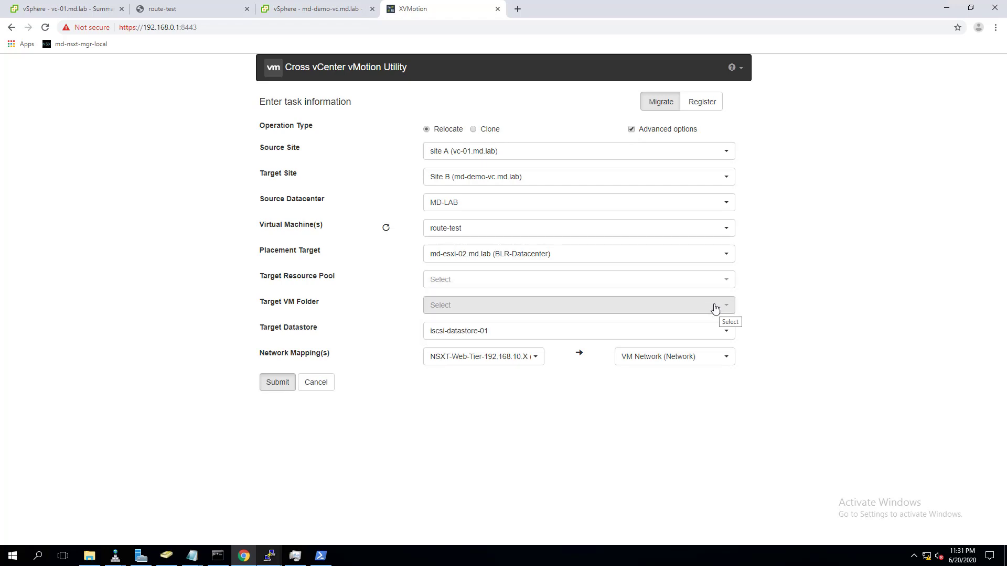
left_click(715, 309)
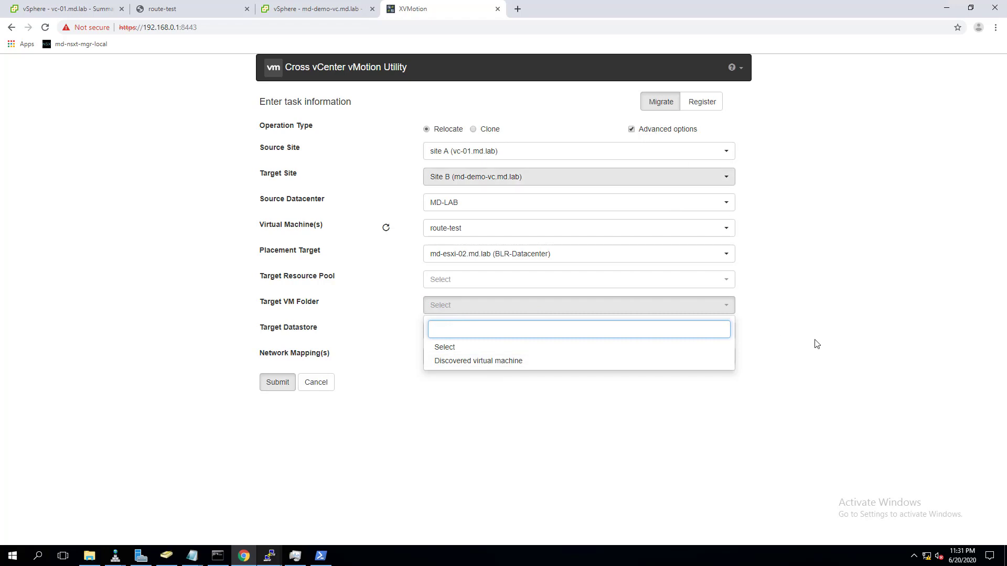
left_click(631, 130)
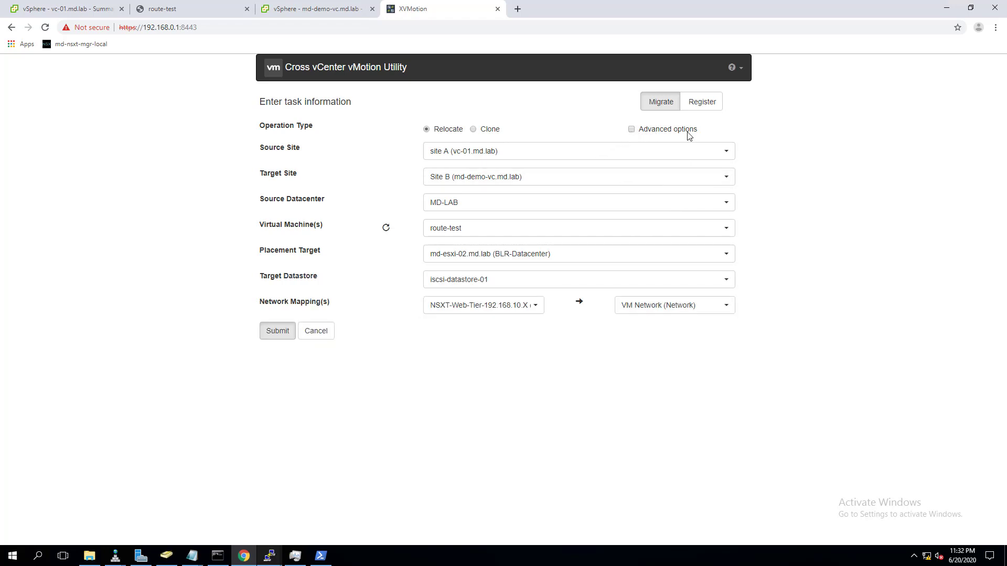
- Submit the route-test relocation to Site B and switch to the vc-01.md.lab vSphere Client
left_click(284, 337)
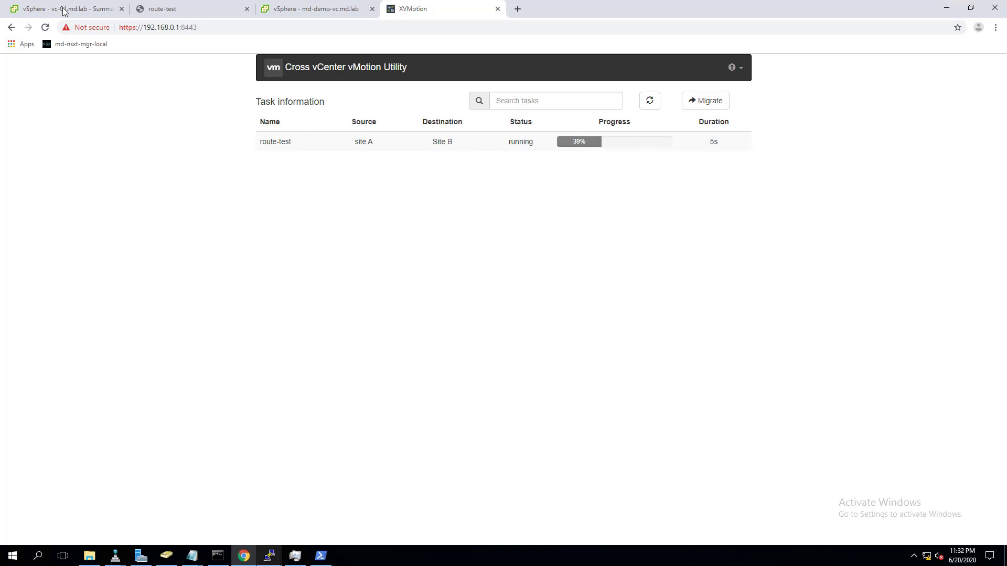
key("ctrl+1")
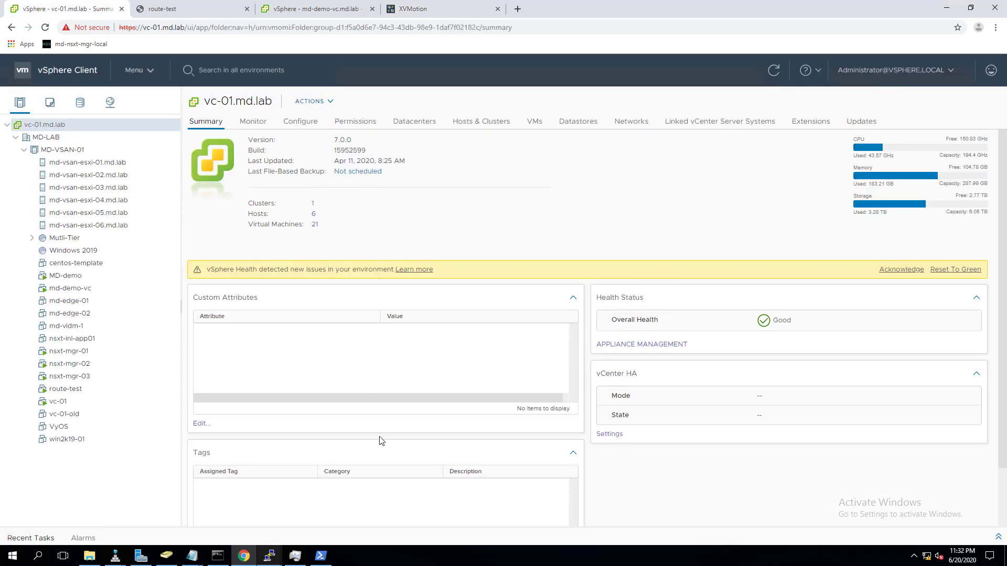
- Watch the Relocate virtual machine task at 41% in Recent Tasks, then return to the utility
left_click(998, 538)
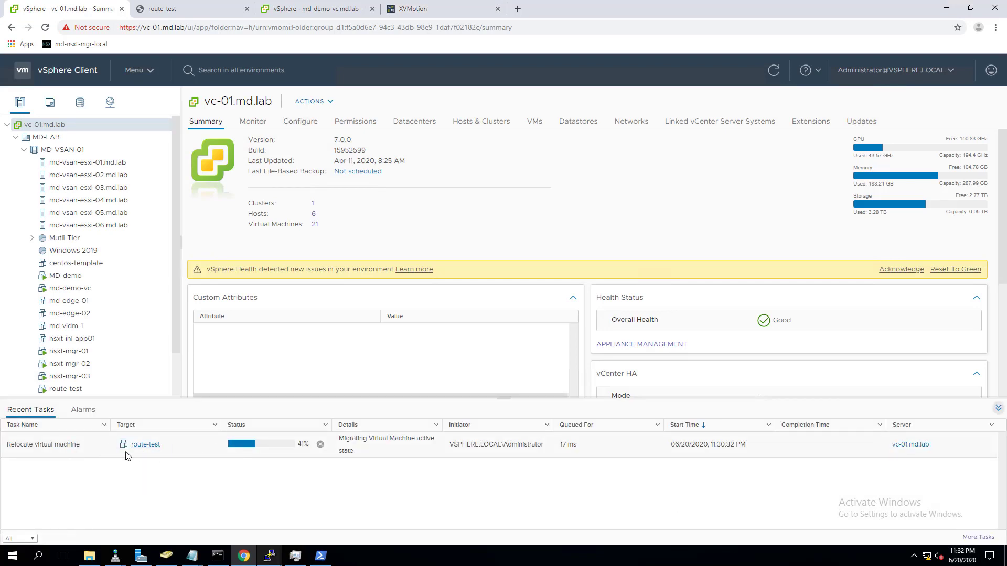
left_click(470, 9)
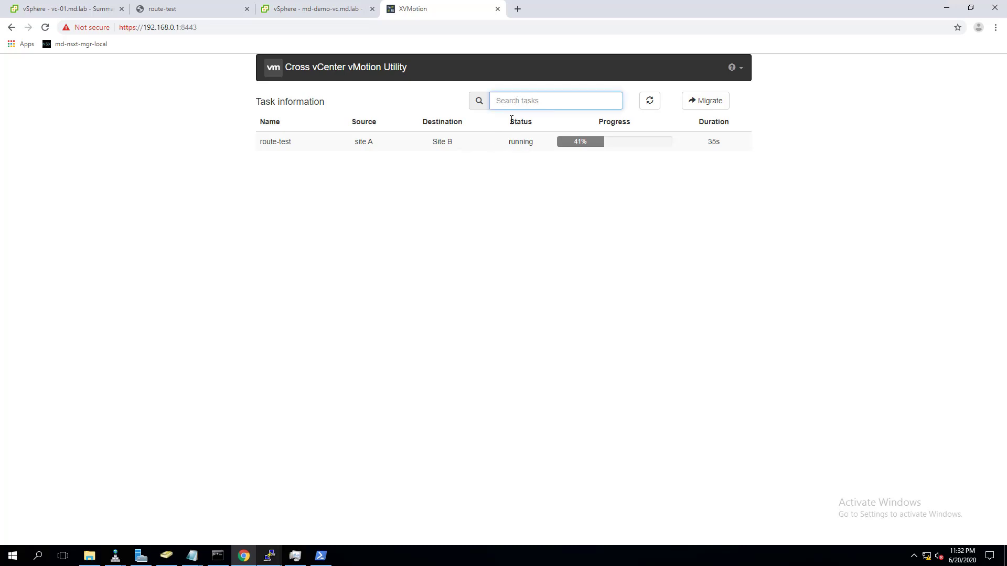
- Wait on the task page until route-test's migration reaches 100% success after 274s
left_click(856, 288)
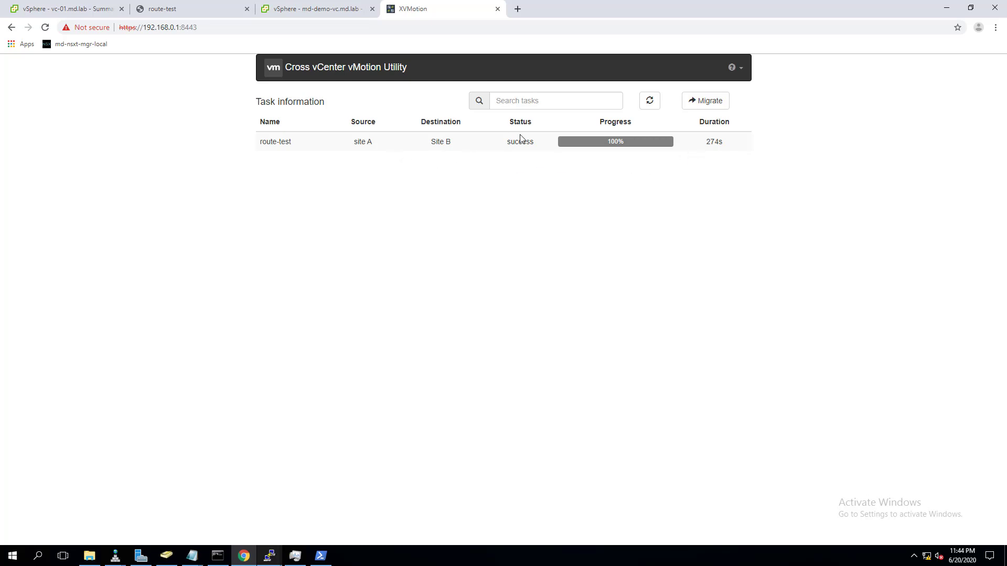
- Confirm route-test in md-demo-vc, close the old console tab, and verify the relocate task Completed on vc-01
left_click(319, 8)
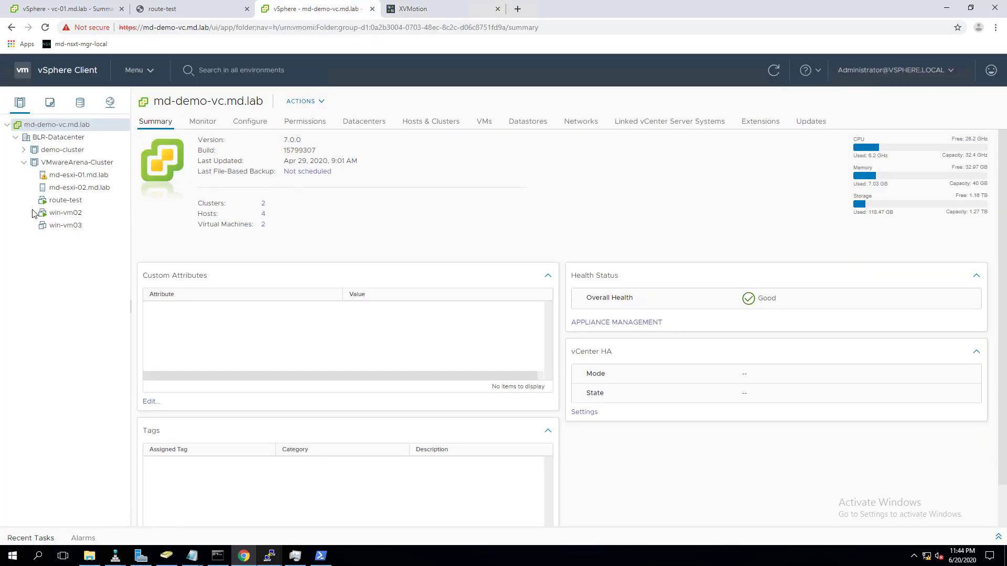
left_click(58, 202)
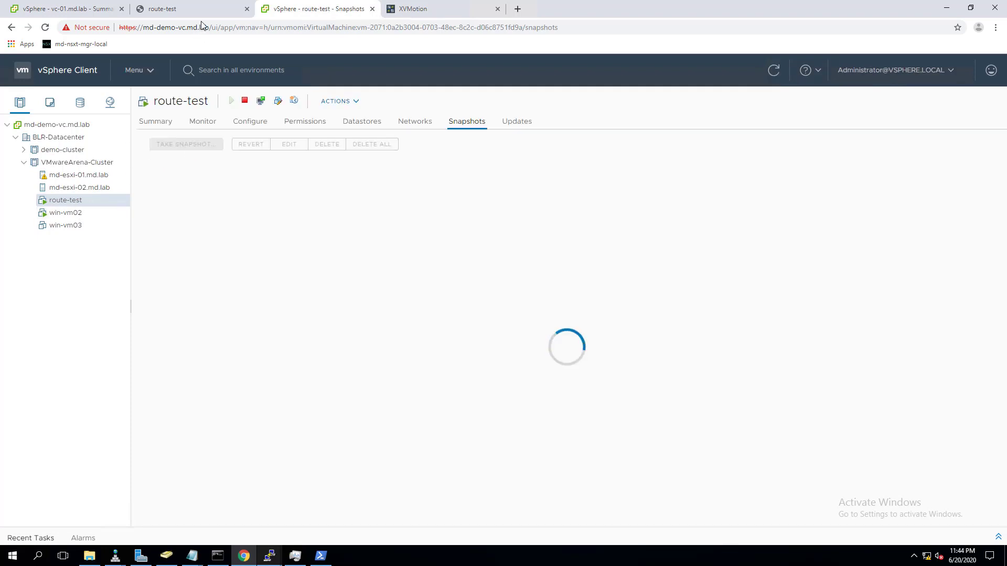
left_click(247, 9)
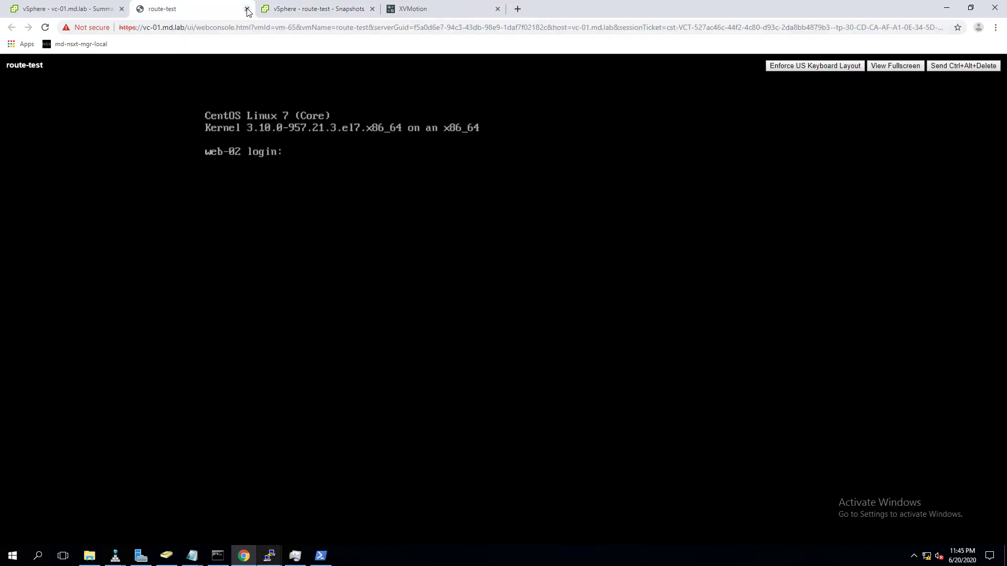
left_click(247, 9)
left_click(73, 11)
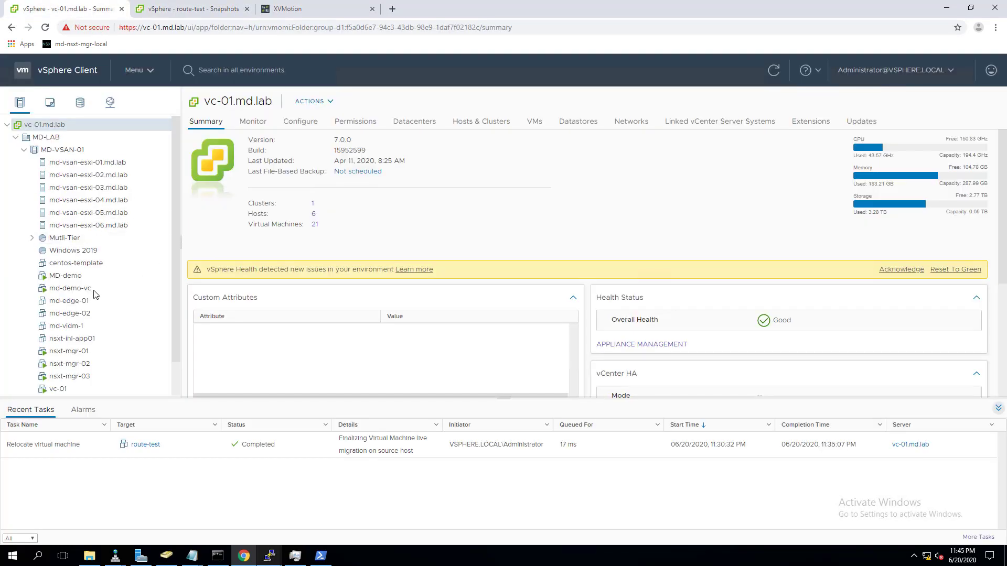
scroll(93, 294, "down", 1)
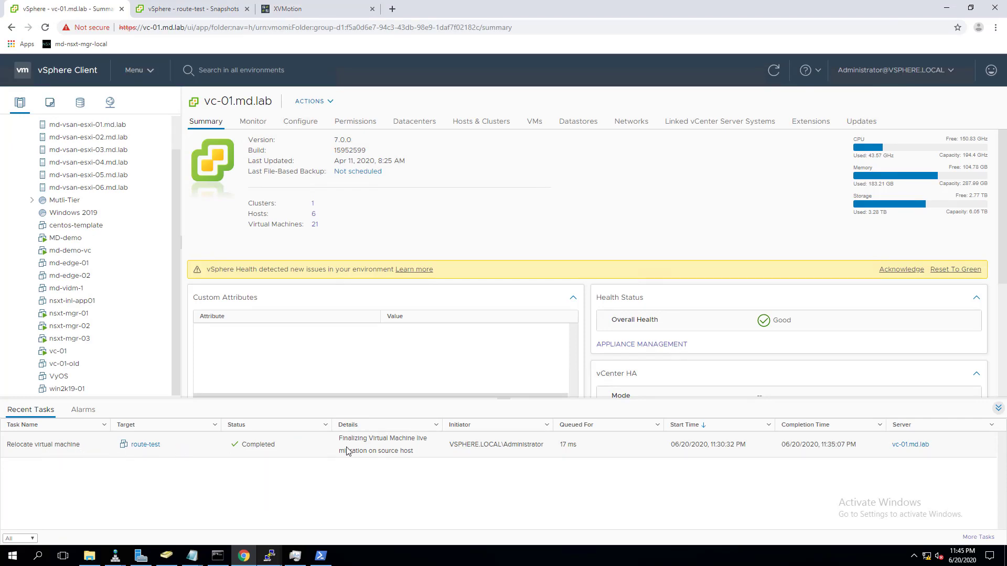
left_click(212, 10)
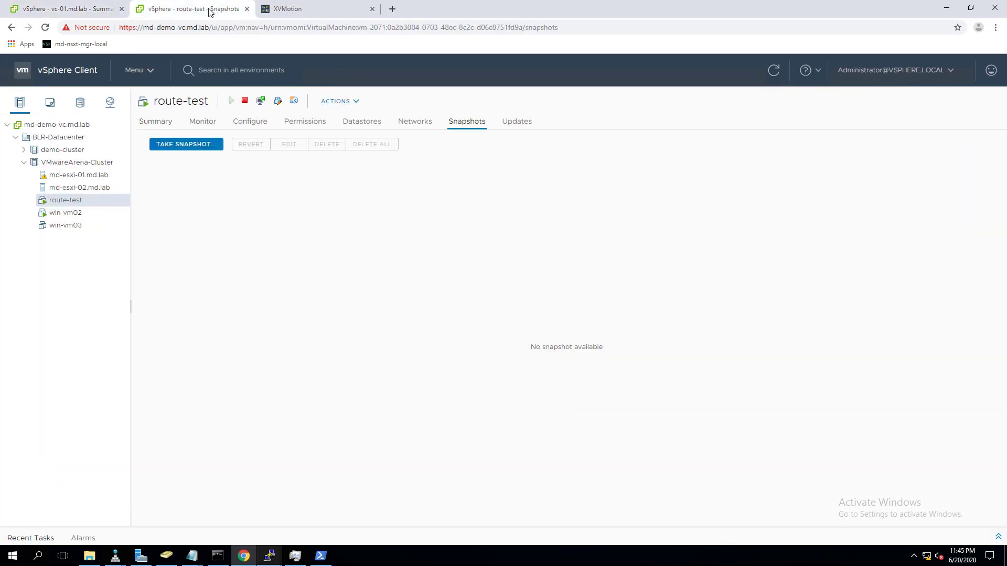
- Confirm route-test runs on md-esxi-02.md.lab with iscsi-datastore-01 and launch its web console
left_click(158, 124)
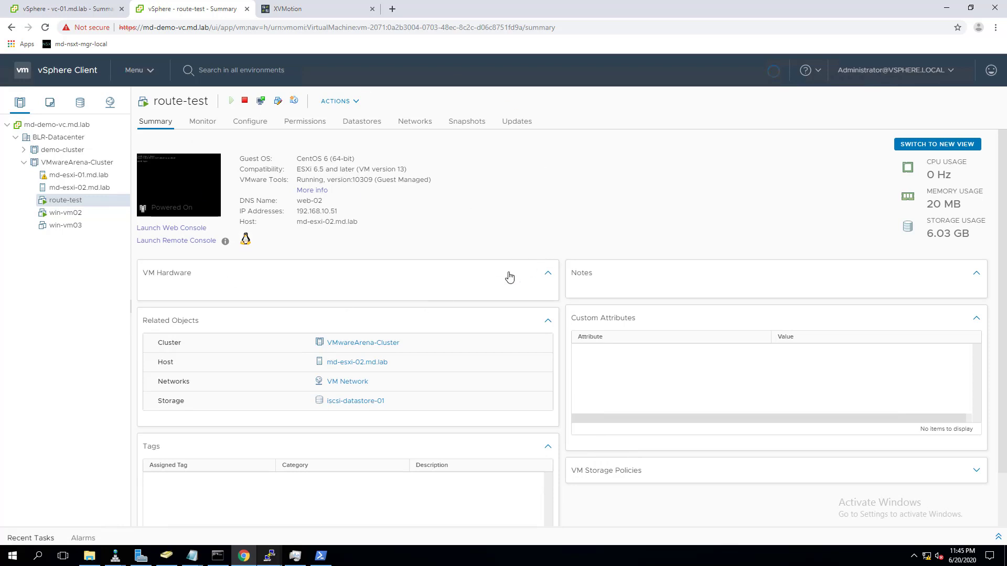
left_click(179, 502)
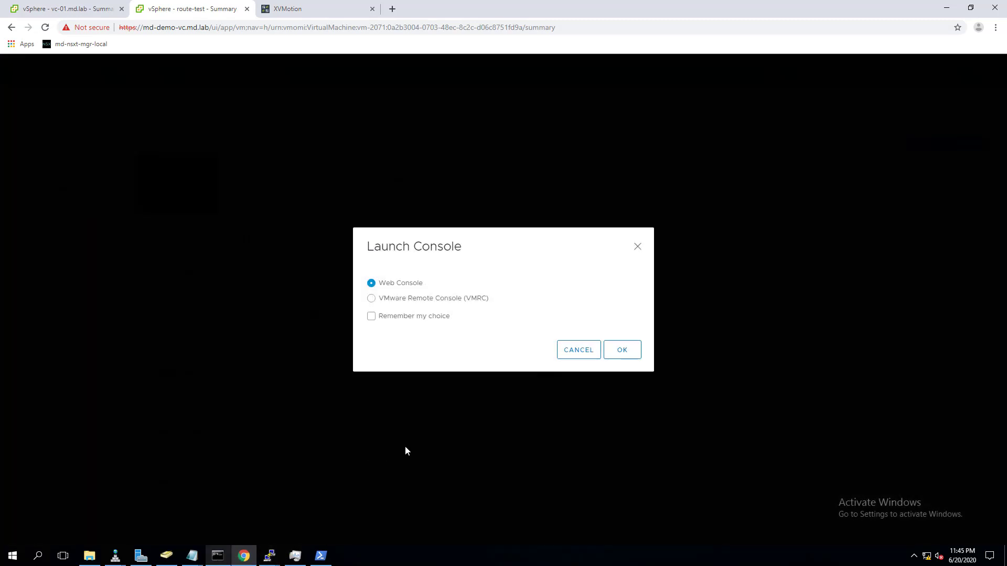
left_click(622, 351)
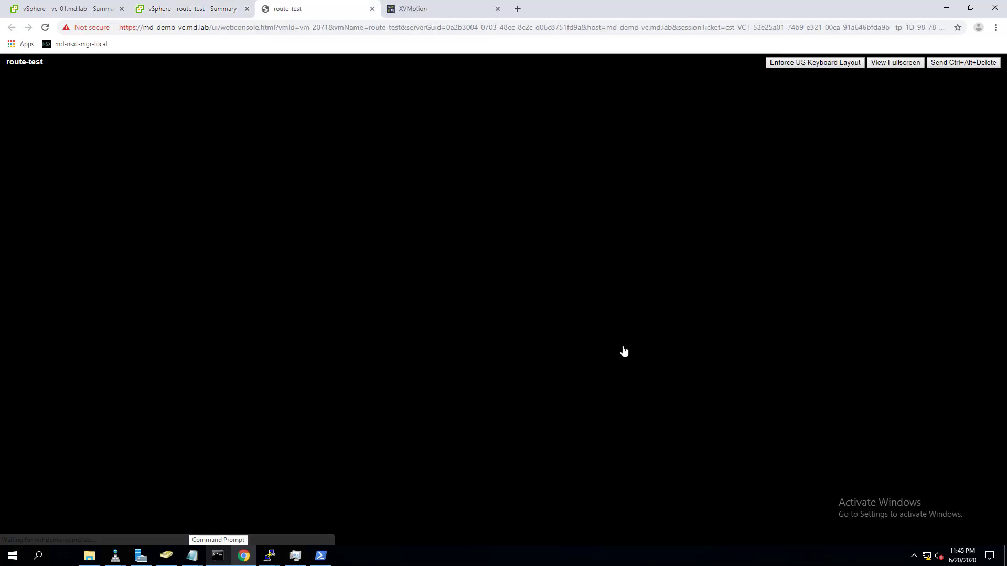
left_click(442, 5)
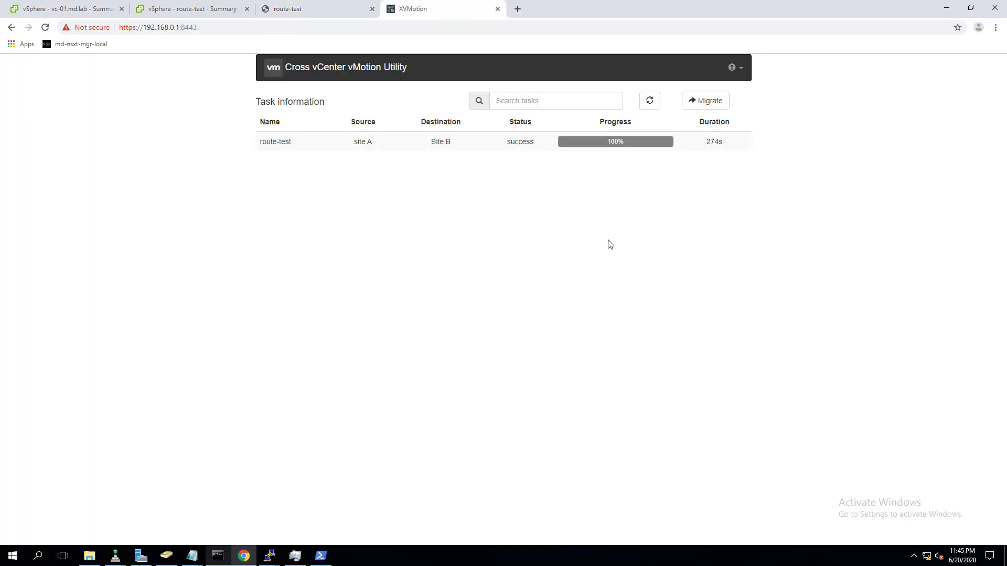
- Start a new migration task form and choose Clone instead of Relocate
left_click(716, 105)
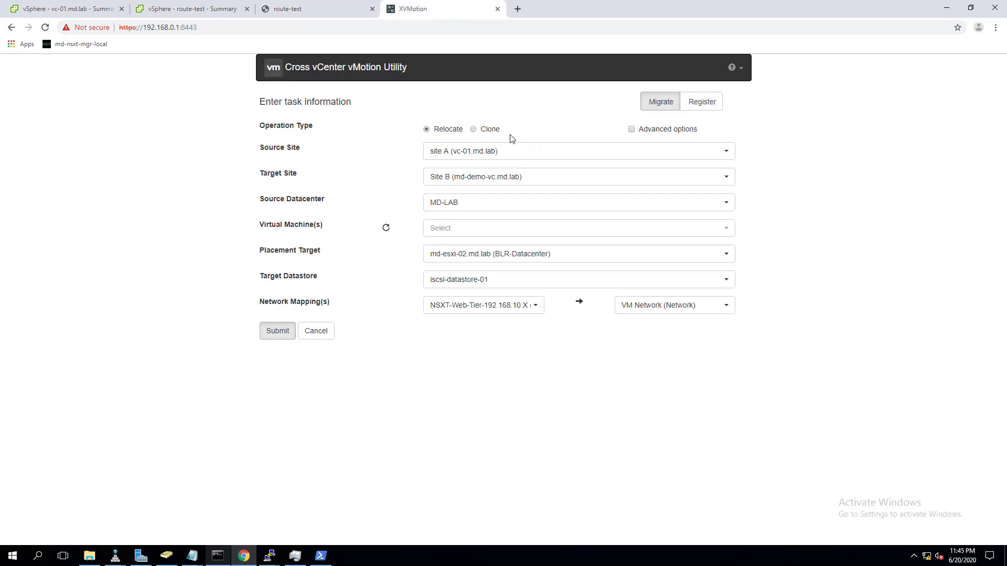
left_click(473, 130)
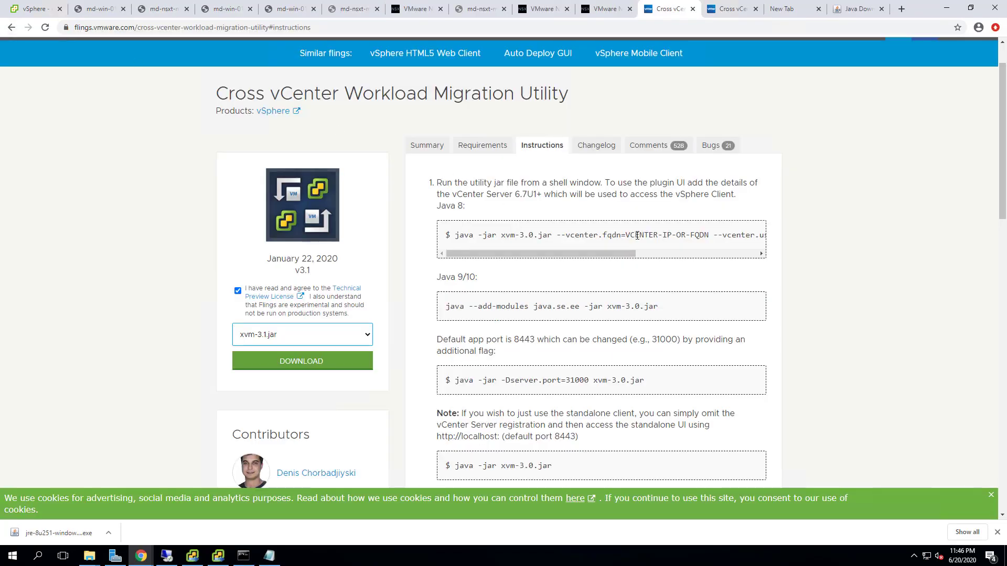
left_click(422, 147)
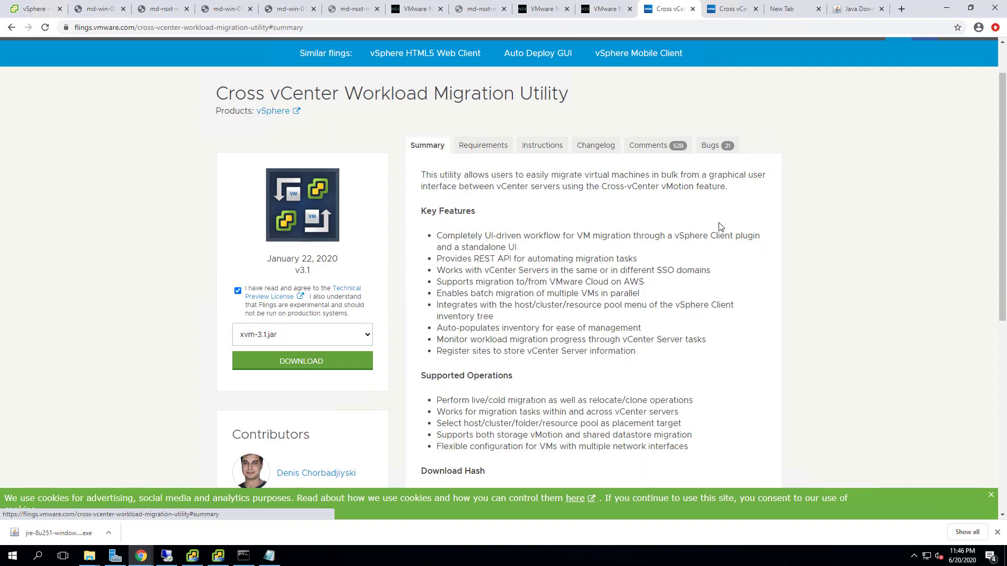
scroll(713, 227, "down", 6)
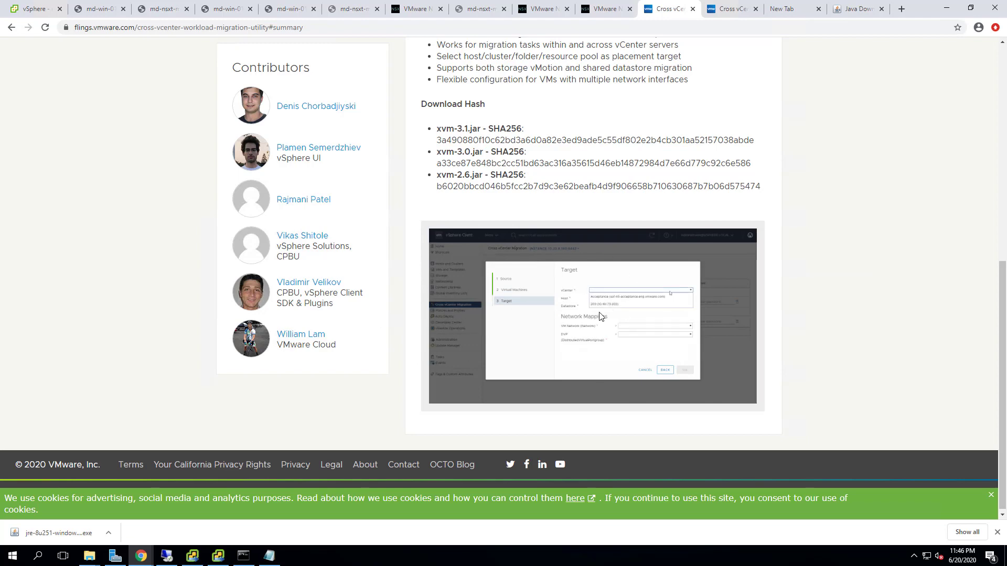
scroll(751, 322, "up", 6)
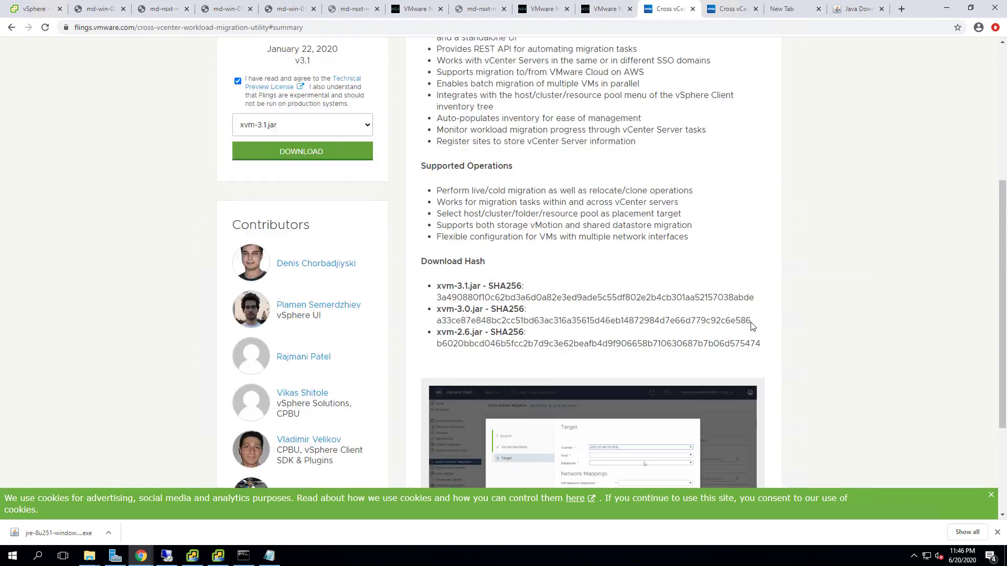
scroll(741, 325, "up", 1)
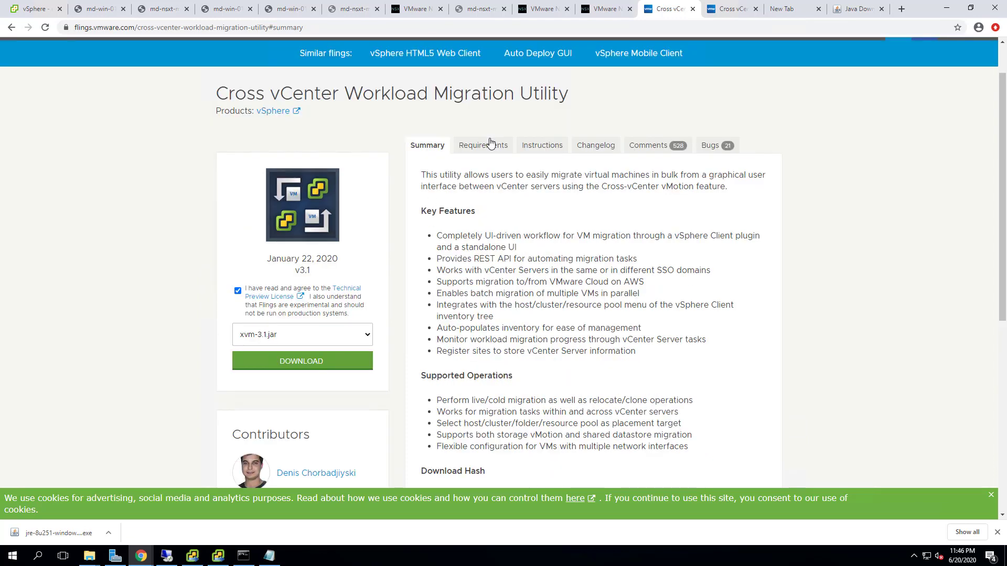
left_click(558, 152)
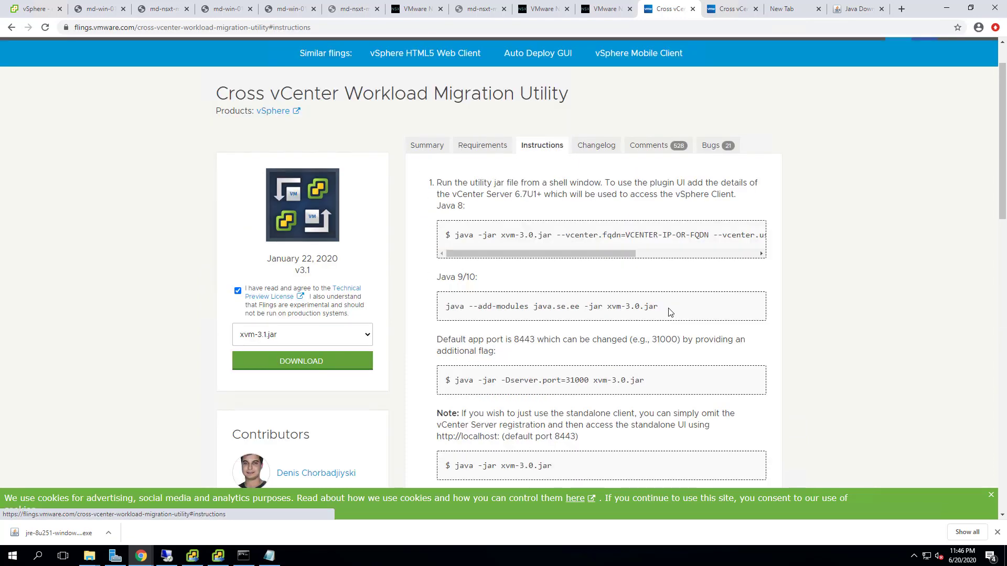
scroll(659, 265, "down", 1)
scroll(658, 279, "down", 3)
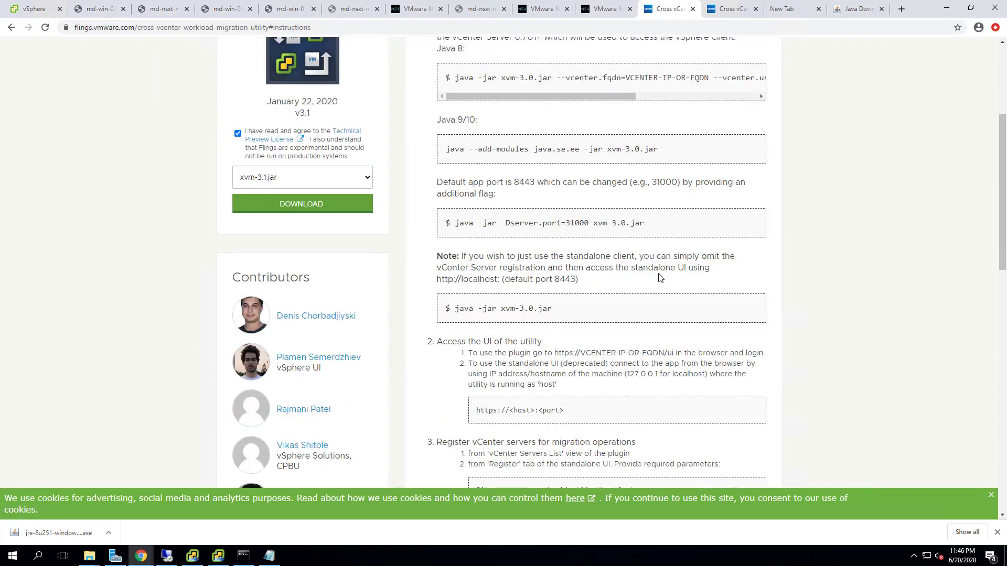
scroll(590, 364, "down", 2)
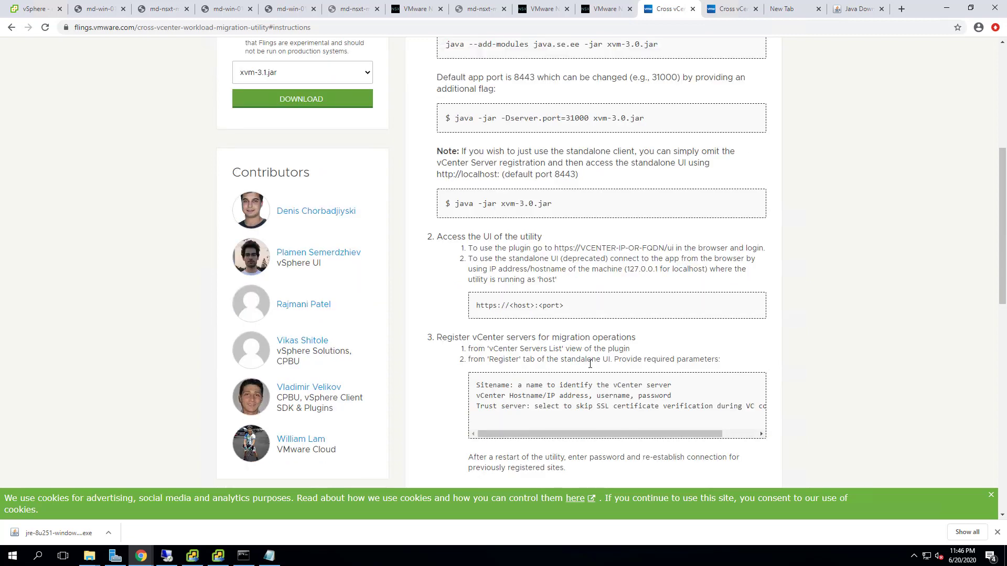
scroll(674, 330, "down", 2)
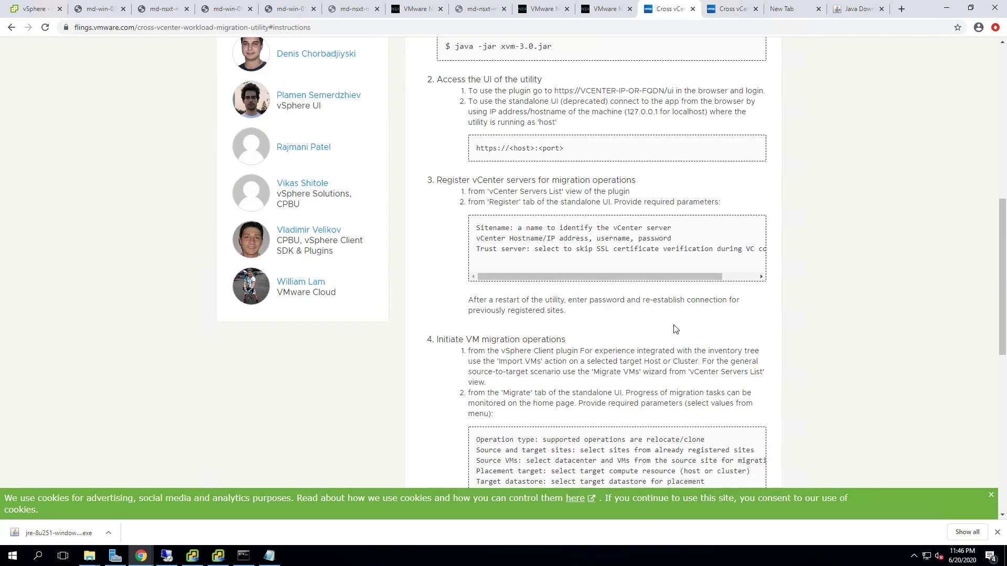
scroll(675, 330, "up", 9)
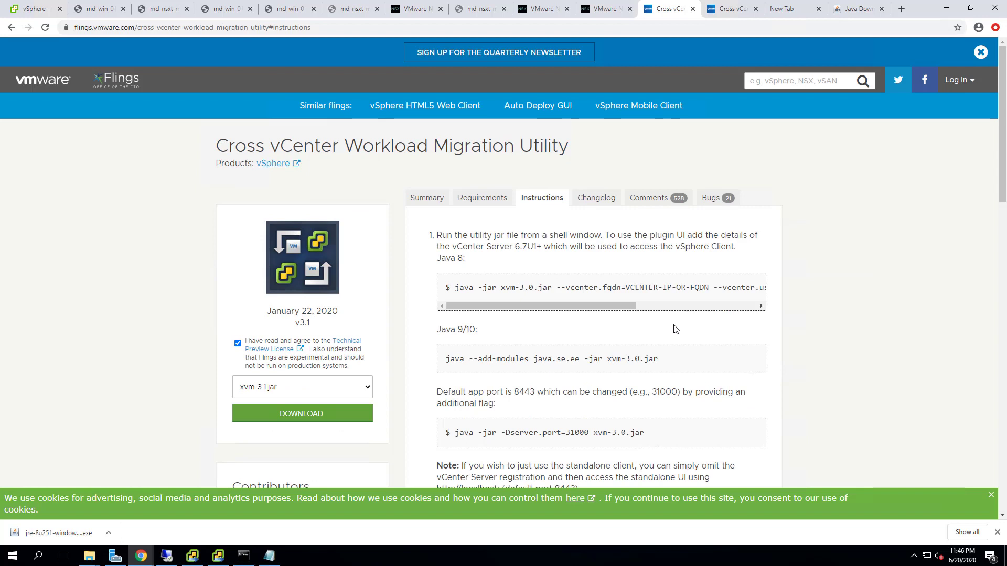